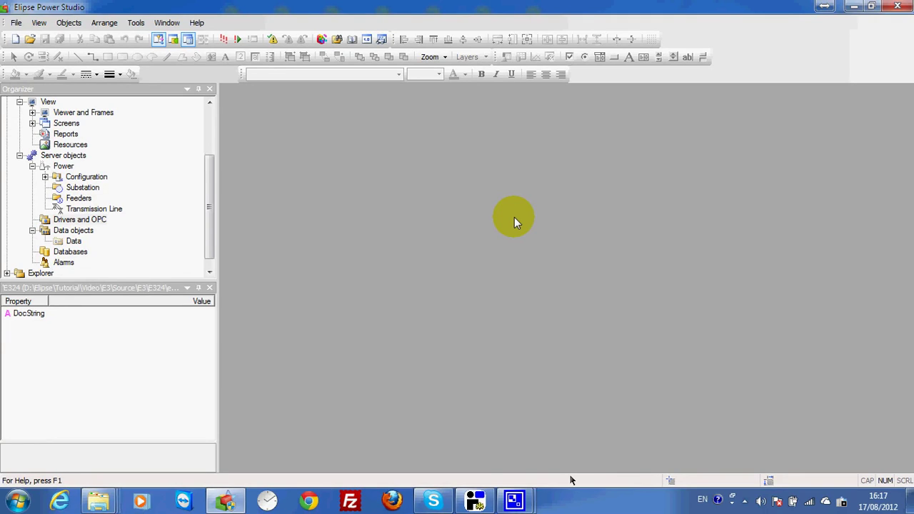
Set the simulated relay's IL1 current to 17 in the INFO TECH IEC61850 Server
left_click(475, 499)
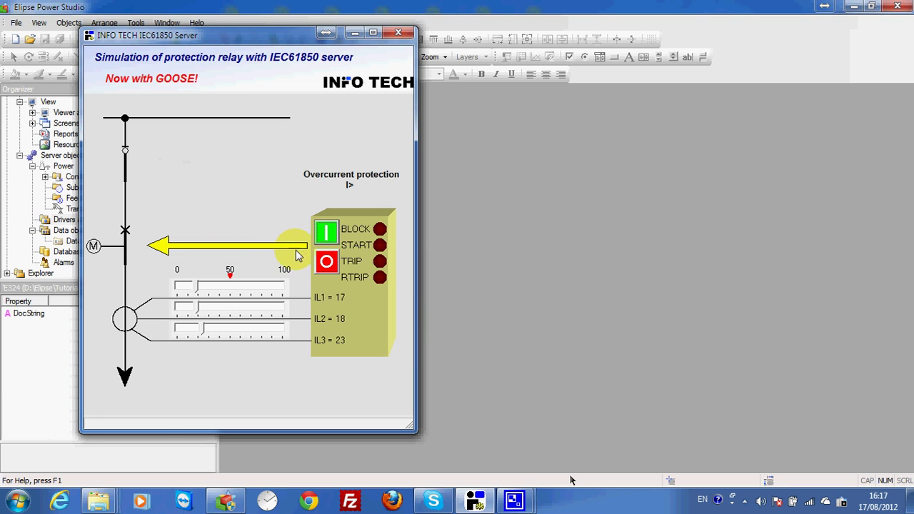
mouse_move(197, 287)
left_mouse_down()
mouse_move(208, 289)
mouse_move(185, 291)
mouse_move(200, 291)
left_mouse_up()
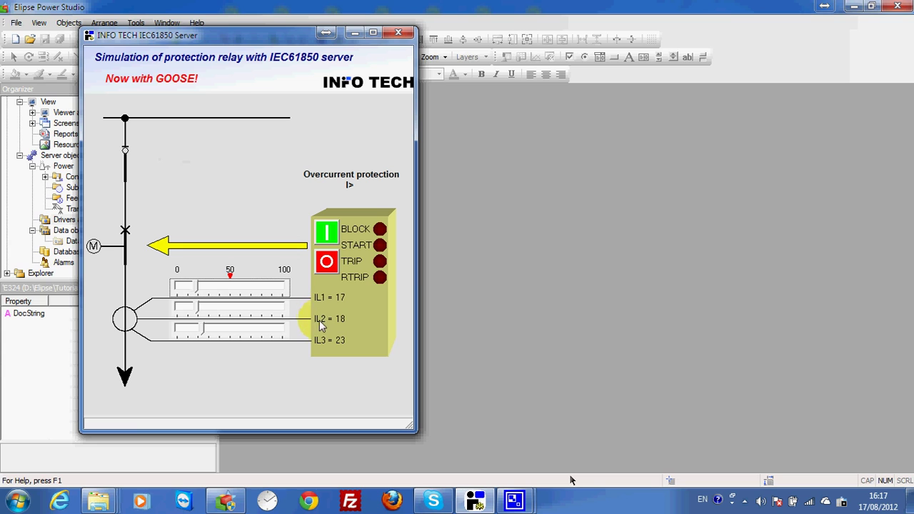
left_click(205, 291)
left_click_drag(205, 291, 198, 292)
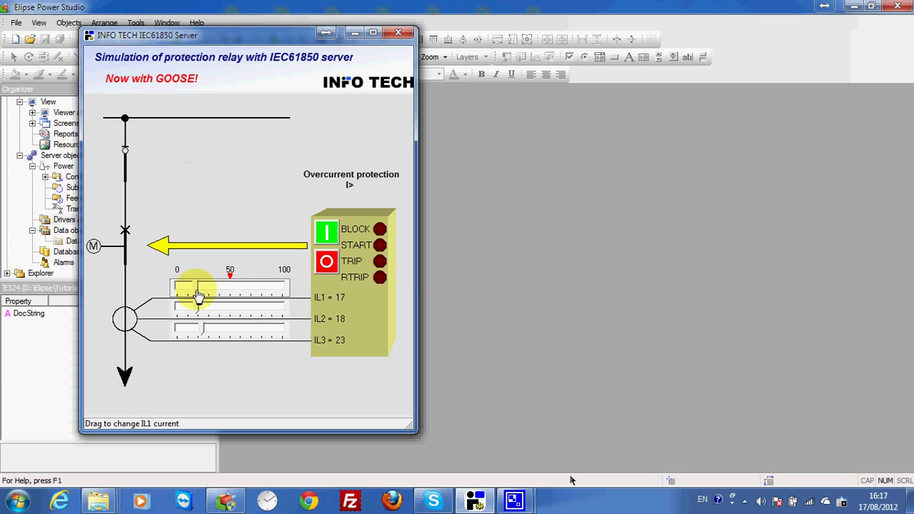
Set IL2 to 11 and IL3 to 25, then open and reclose the simulated breaker
left_click(206, 307)
left_click(196, 330)
left_click_drag(196, 332, 204, 328)
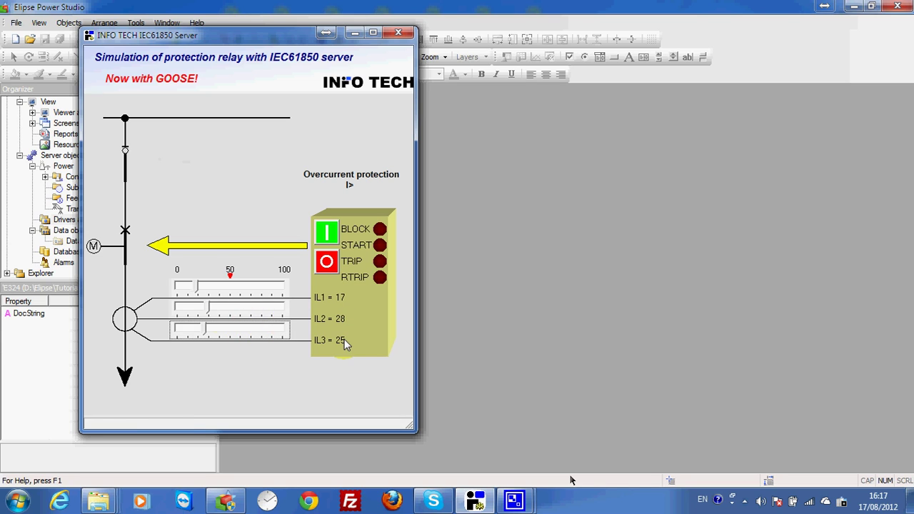
left_click_drag(207, 309, 189, 314)
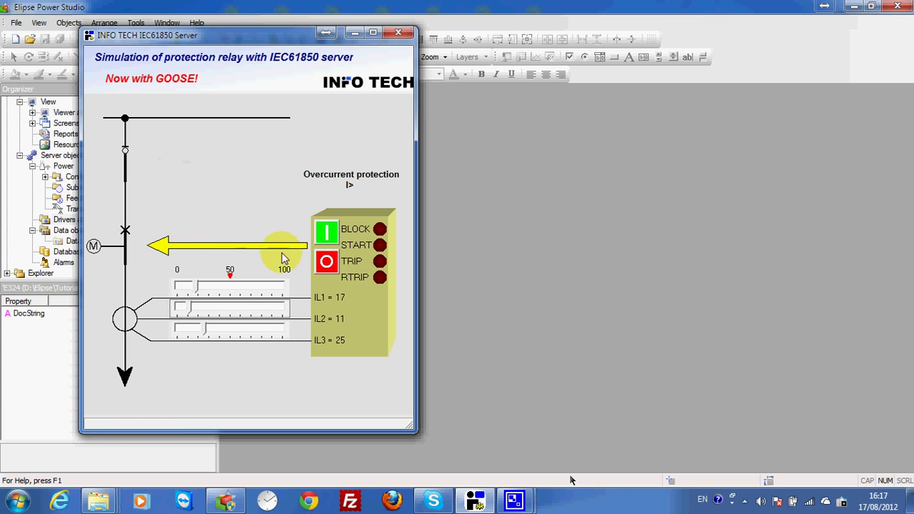
left_click(325, 261)
left_click(325, 234)
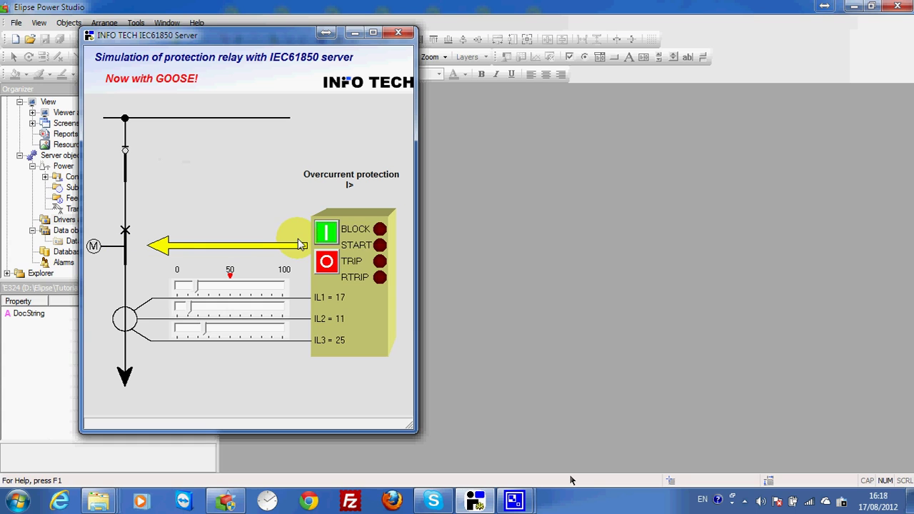
Insert a new IEC61850.dll I/O driver under Drivers and OPC
left_click(353, 34)
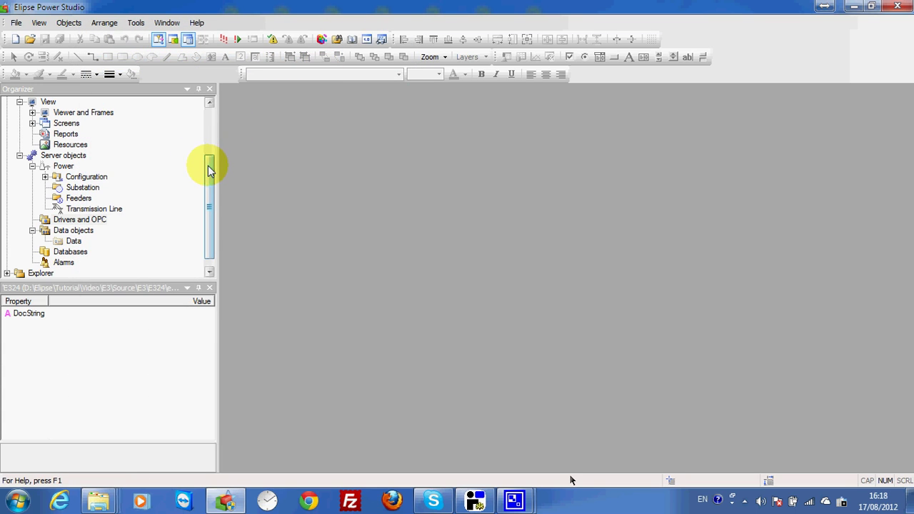
right_click(101, 220)
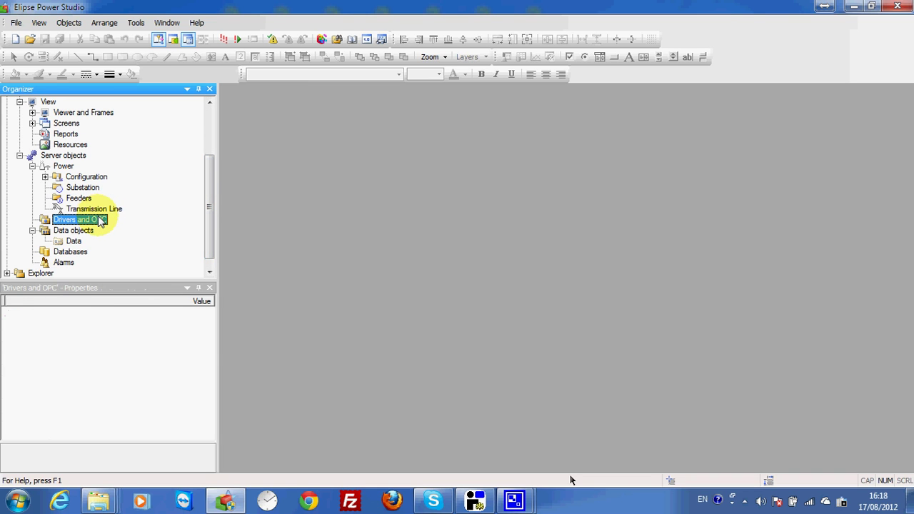
mouse_move(165, 225)
left_click(246, 225)
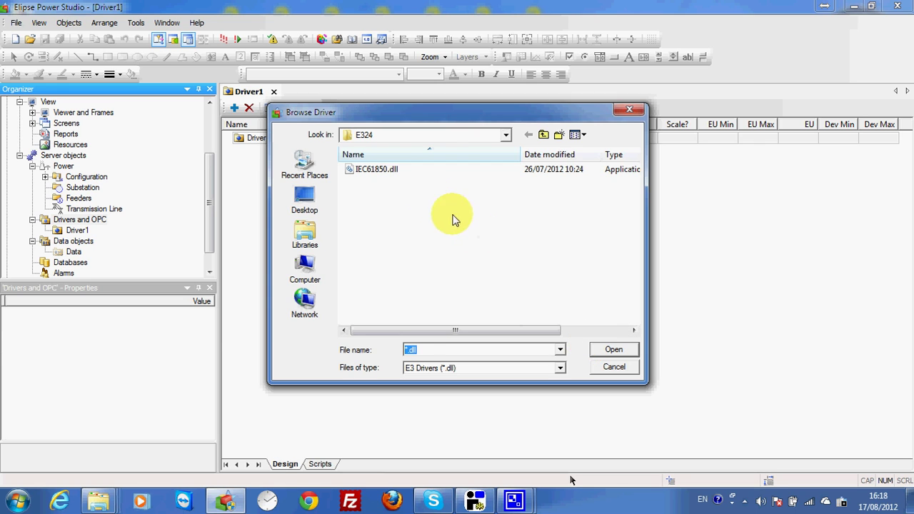
double_click(391, 170)
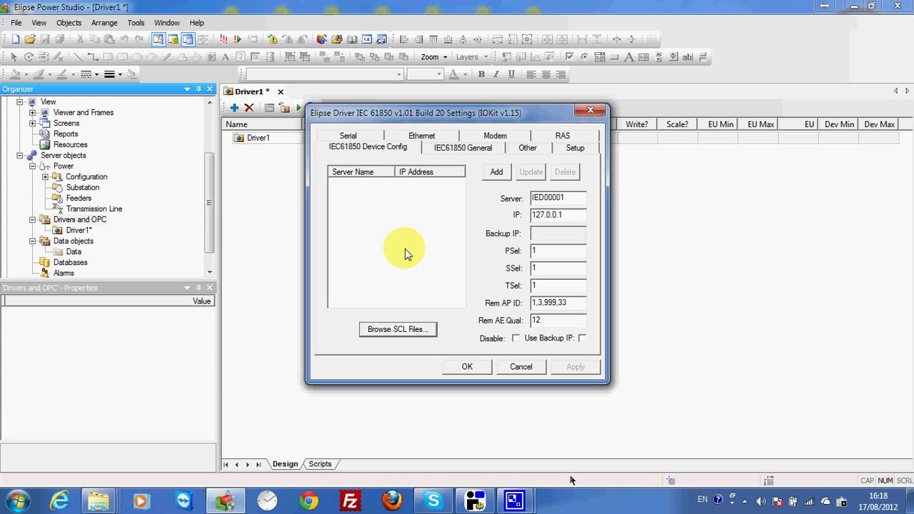
Skip the SCL file import, add server IED00001 at 127.0.0.1, and view IEC61850 General settings
left_click(411, 332)
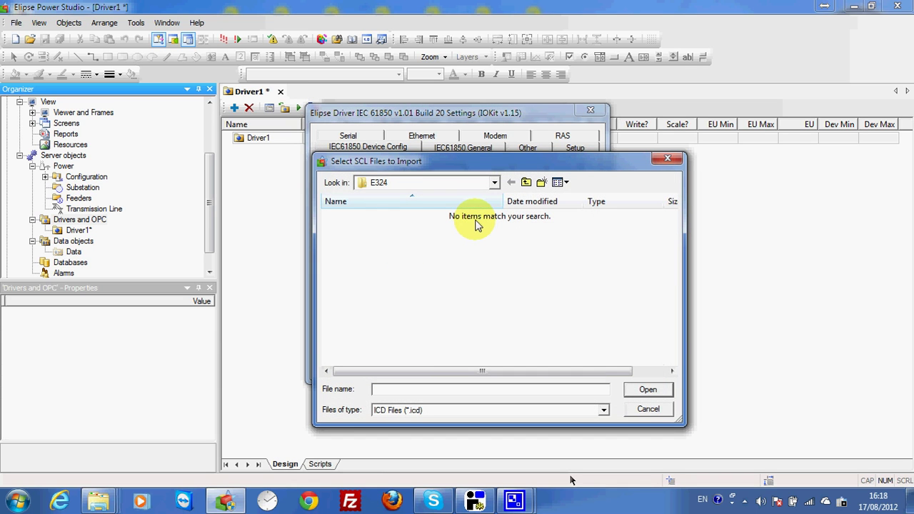
left_click(648, 409)
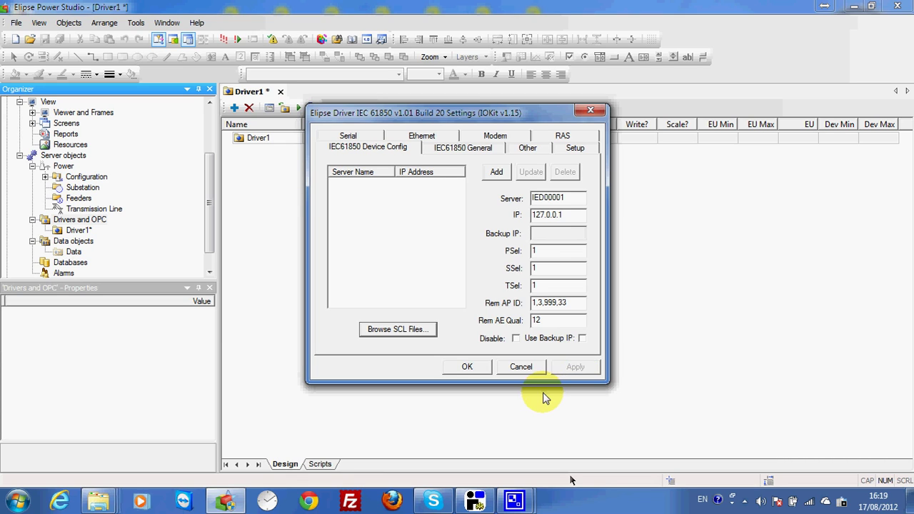
left_click_drag(577, 198, 524, 199)
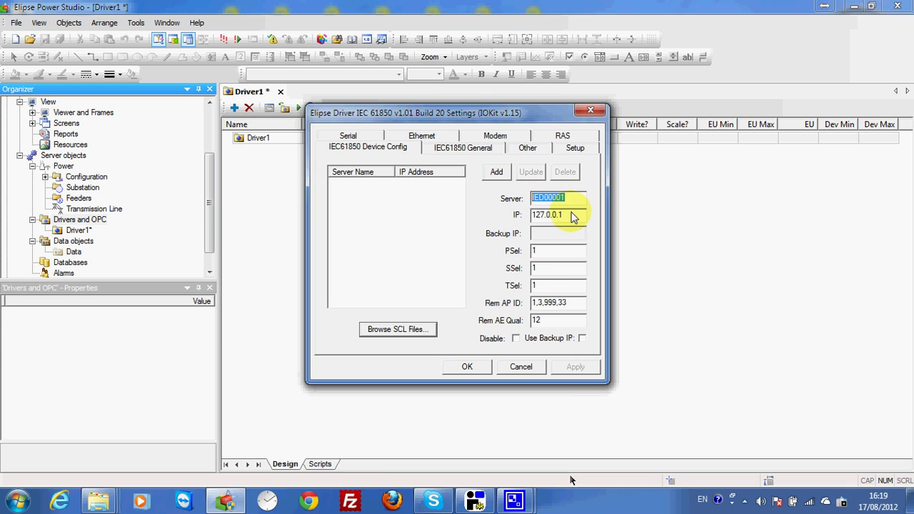
left_click_drag(576, 215, 527, 214)
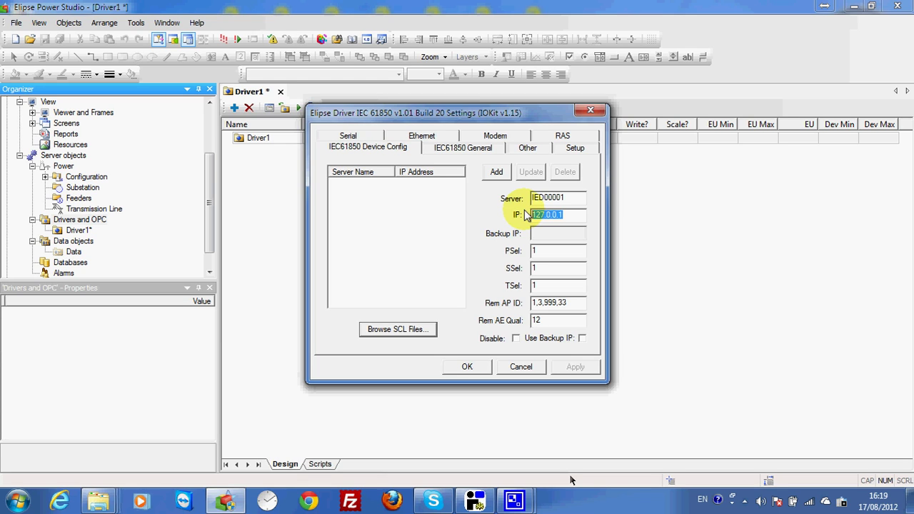
left_click_drag(576, 198, 525, 199)
left_click_drag(576, 215, 521, 214)
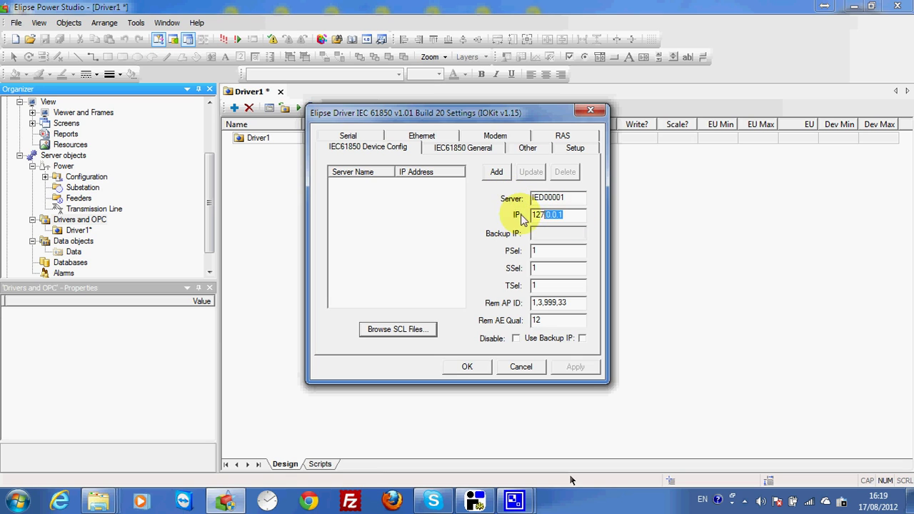
left_click(497, 173)
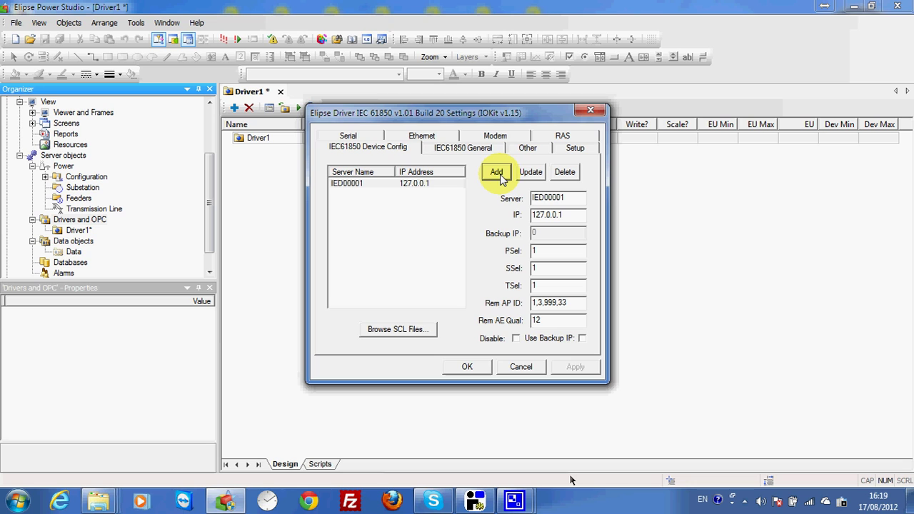
left_click(461, 147)
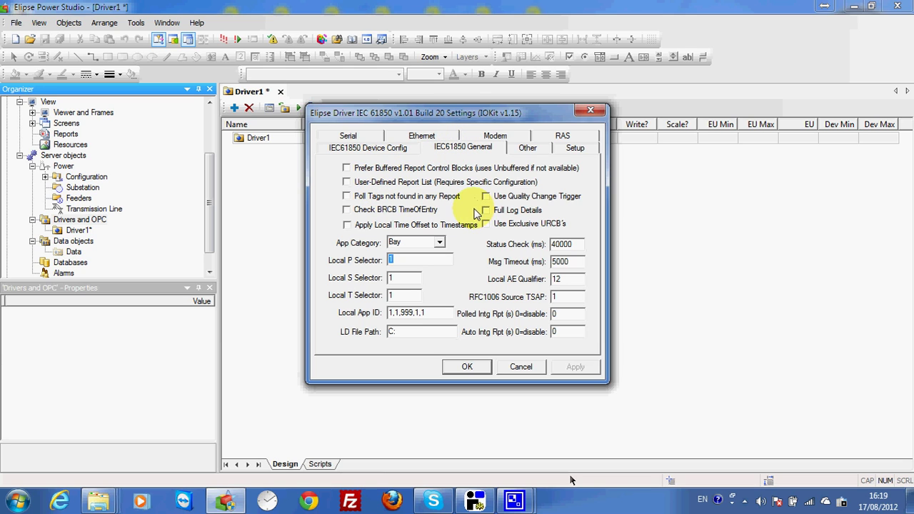
Set the driver's LD File Path to C:\LD, checking the LD folder on drive C
left_click(425, 330)
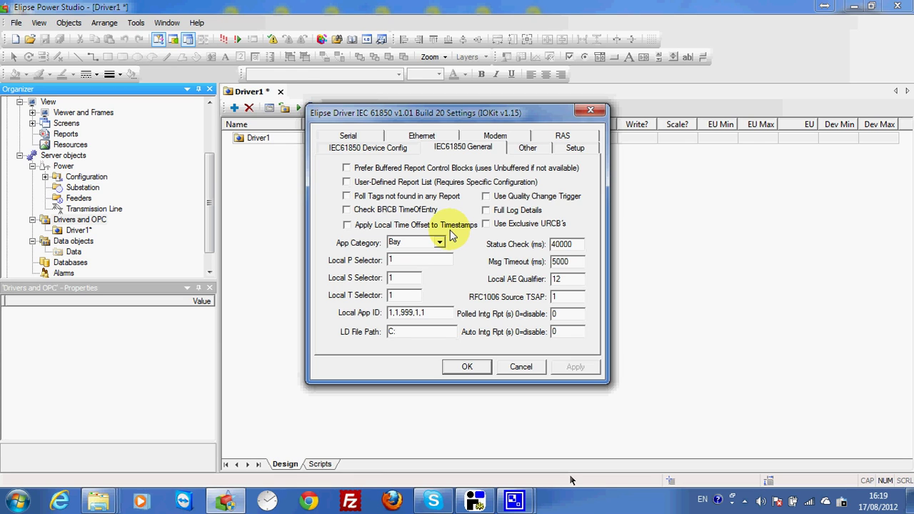
type("\\LD")
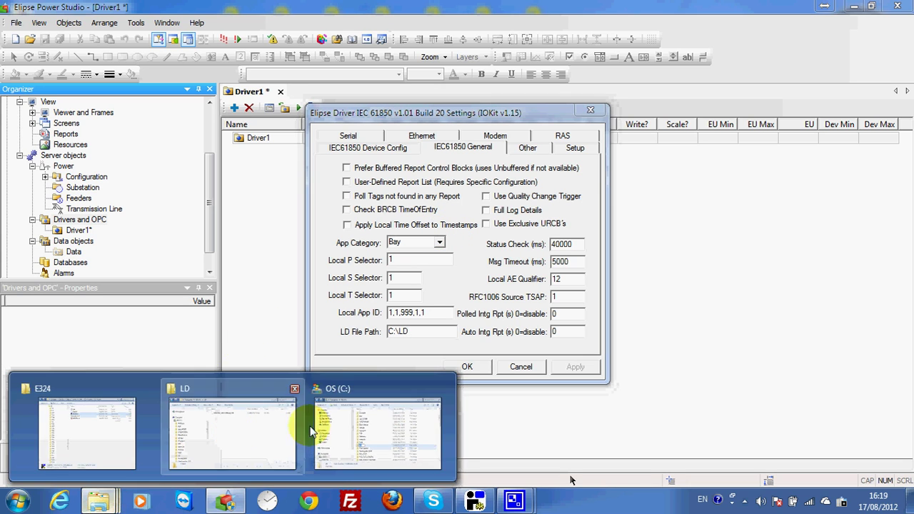
key("alt+Tab")
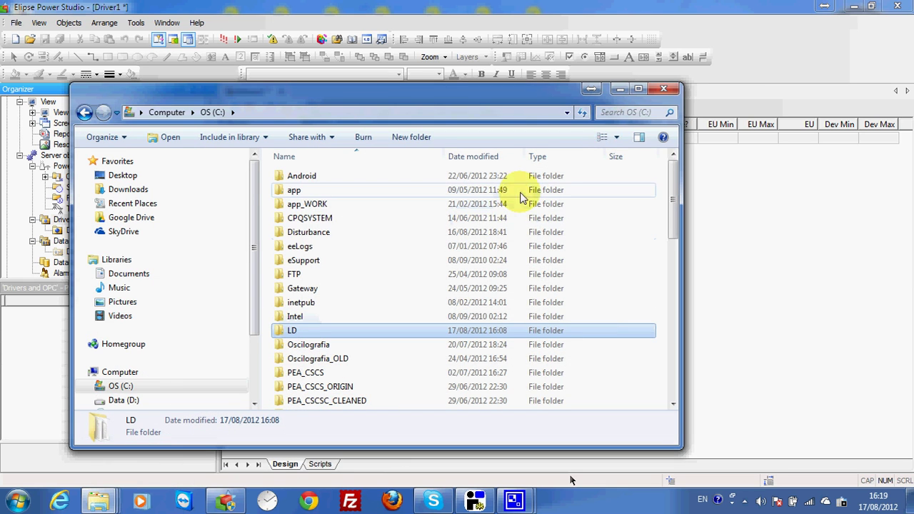
left_click(619, 89)
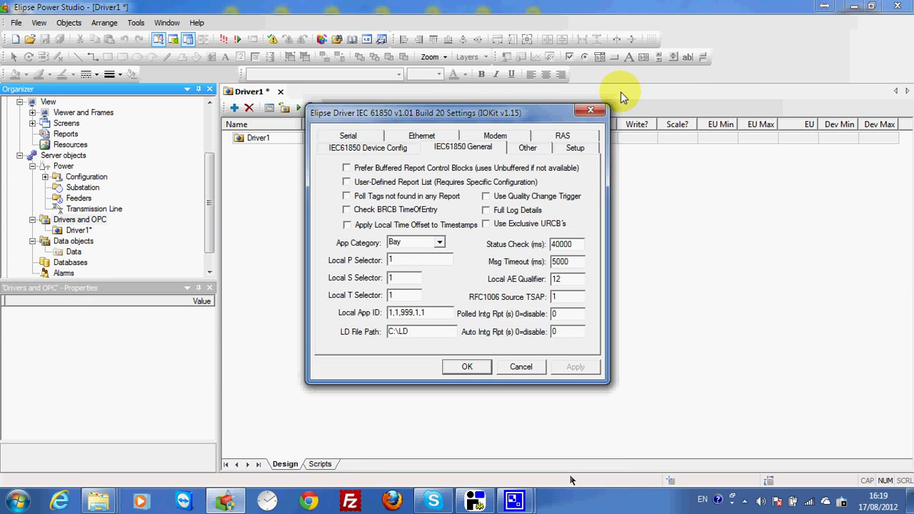
Review the Other options, reselect server IED00001 in Device Config, and confirm the driver settings
left_click(534, 147)
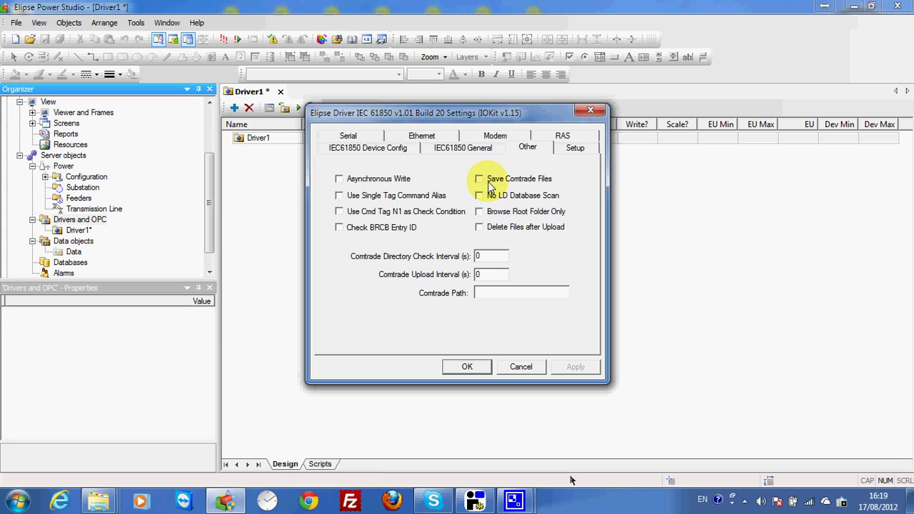
left_click(400, 152)
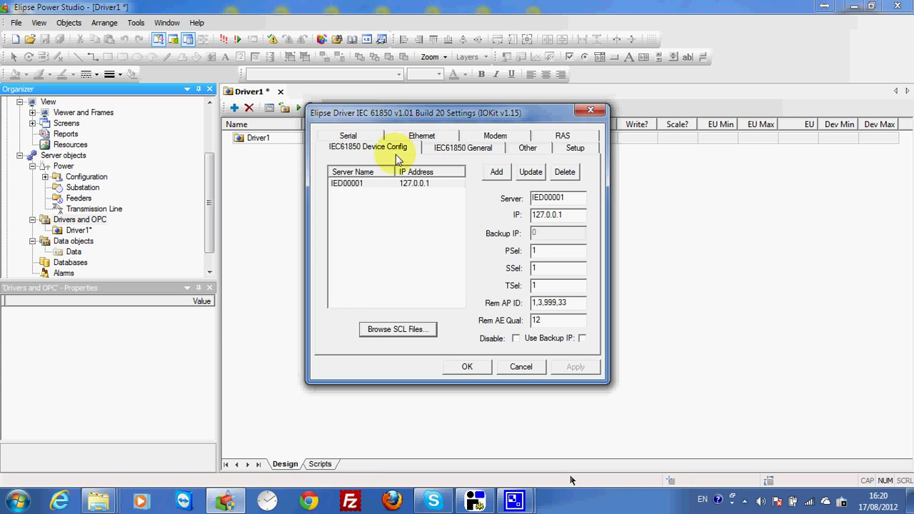
left_click(363, 186)
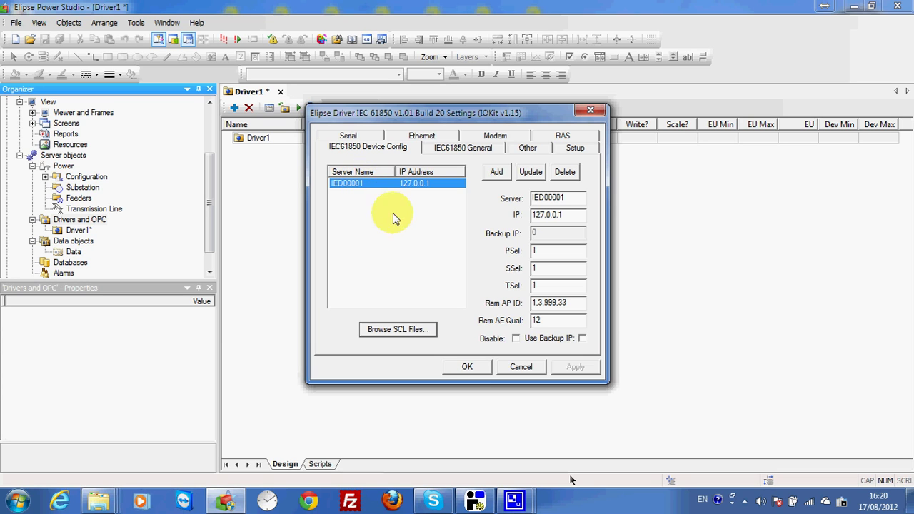
left_click(471, 367)
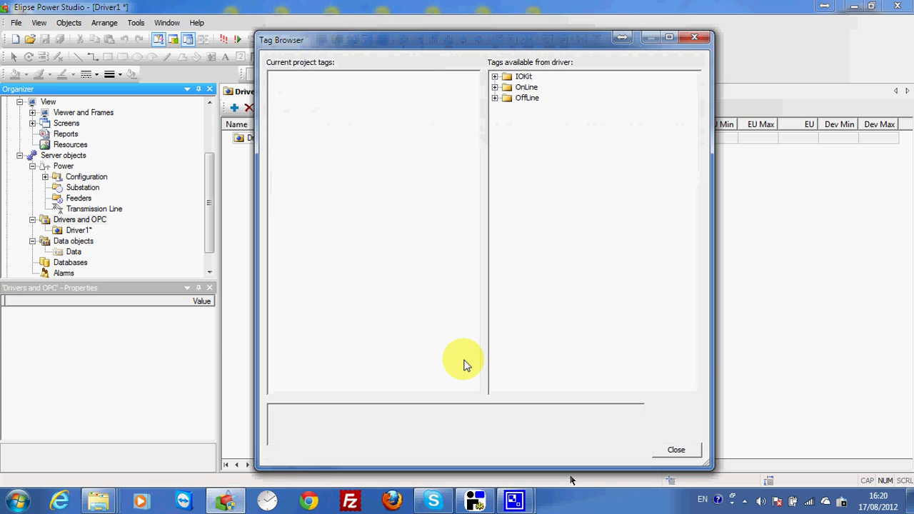
Rescan the online IED00001 device and drag it into Driver1's project tags, then close the Tag Browser
left_click(494, 87)
left_click(508, 98)
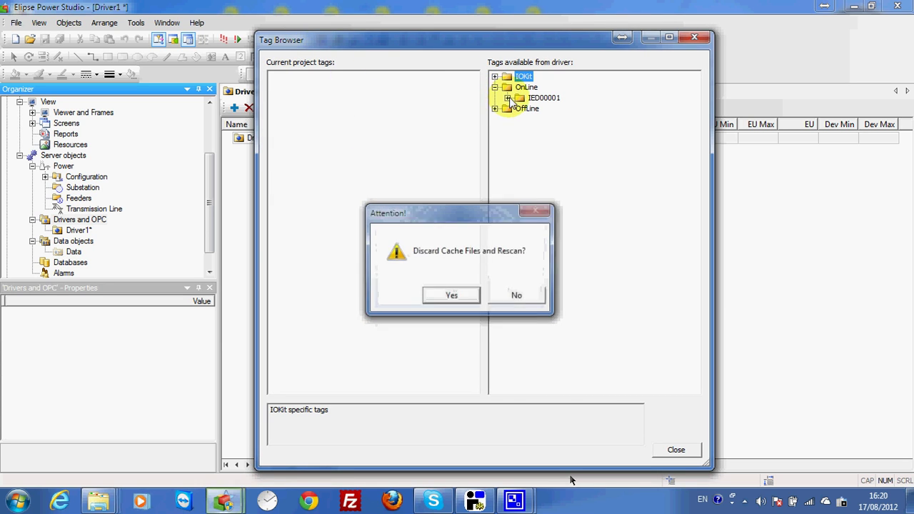
left_click(452, 296)
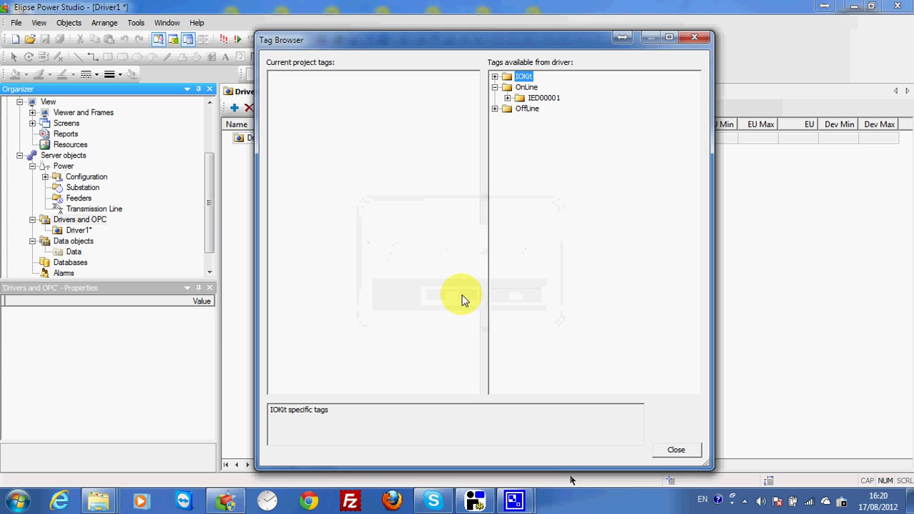
left_click(520, 108)
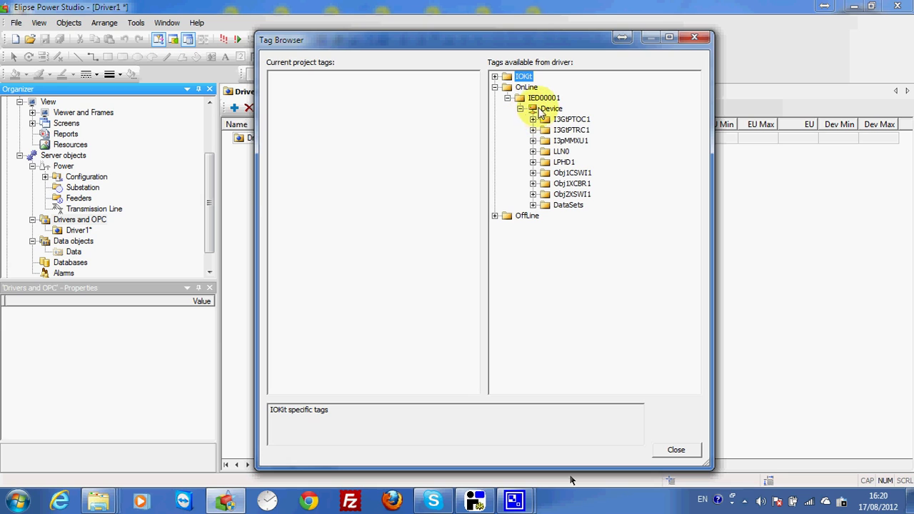
left_click(540, 99)
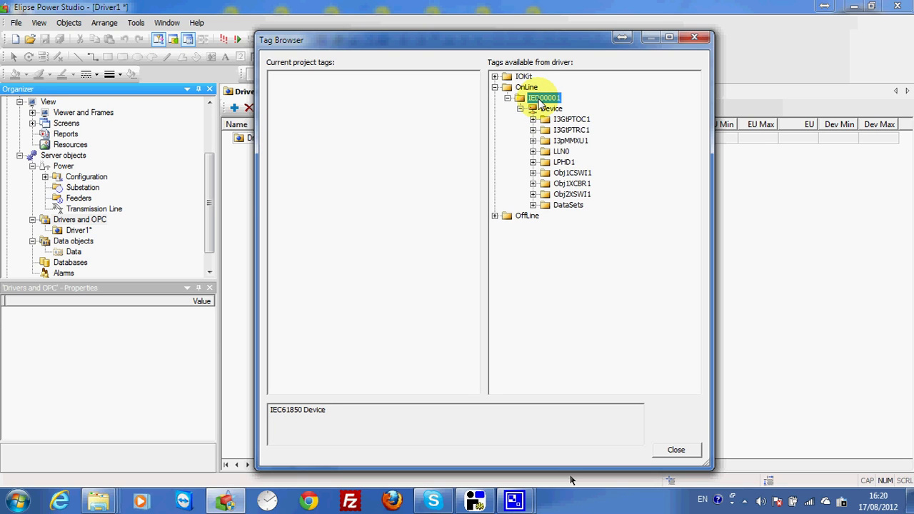
left_click_drag(539, 103, 379, 107)
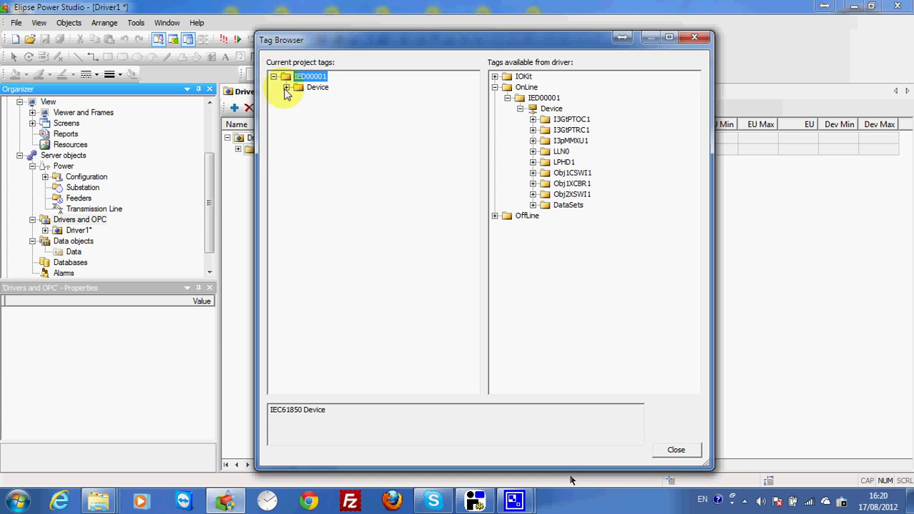
left_click(286, 88)
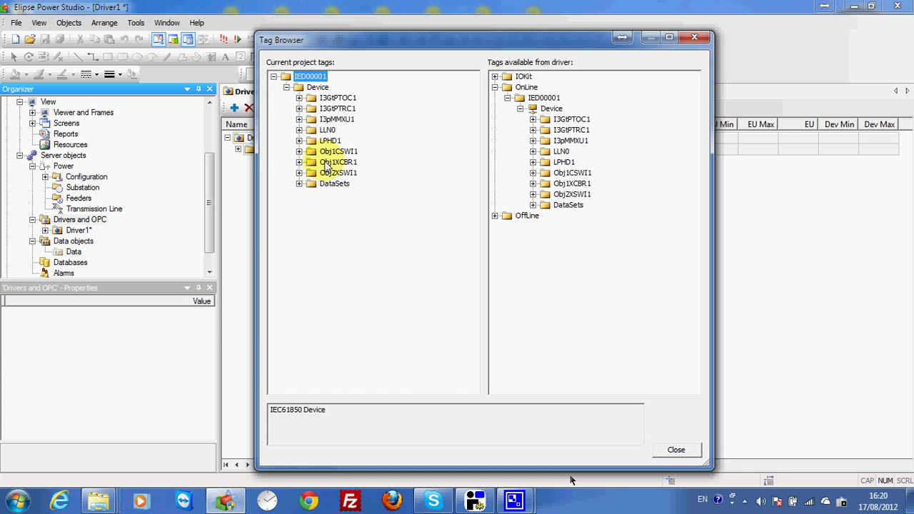
left_click(675, 449)
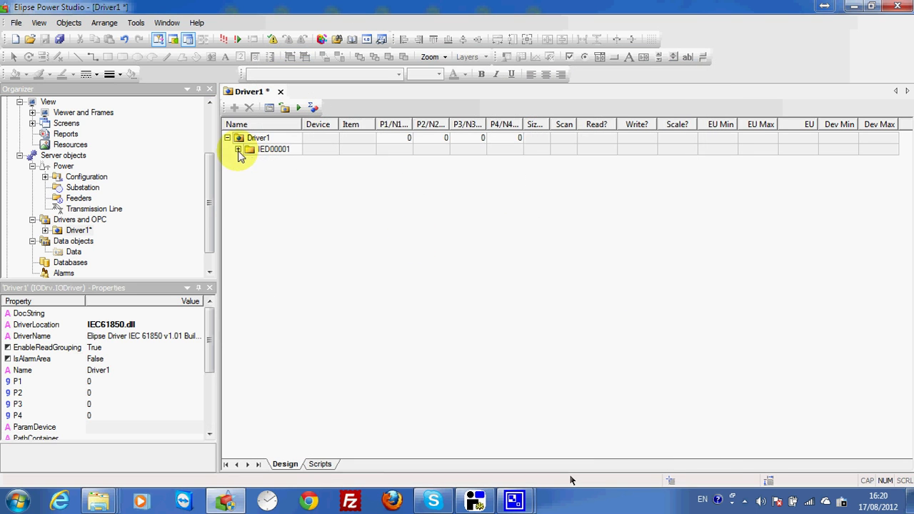
Expand IED00001 > Device > DataSets > LLN0$DS3_Measurements to phase A's mag.f, widening the Name column
left_click(238, 149)
left_click(248, 160)
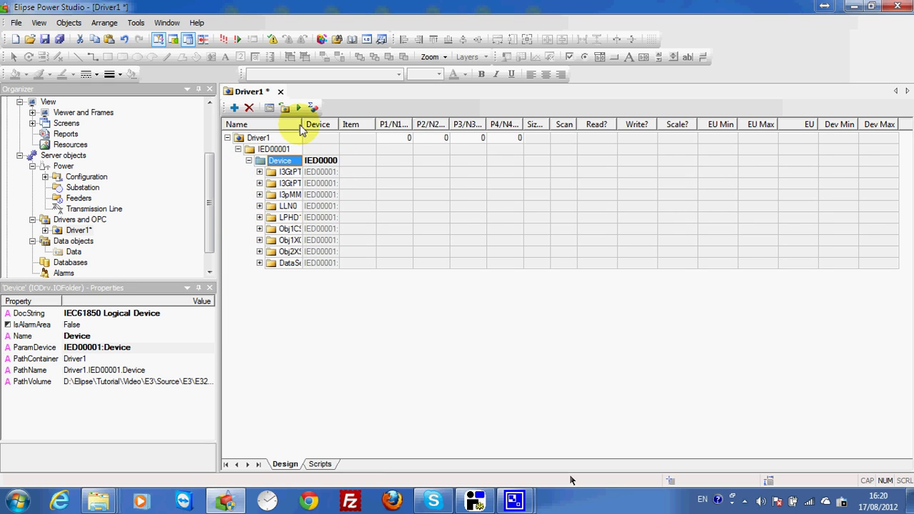
left_click_drag(302, 124, 345, 126)
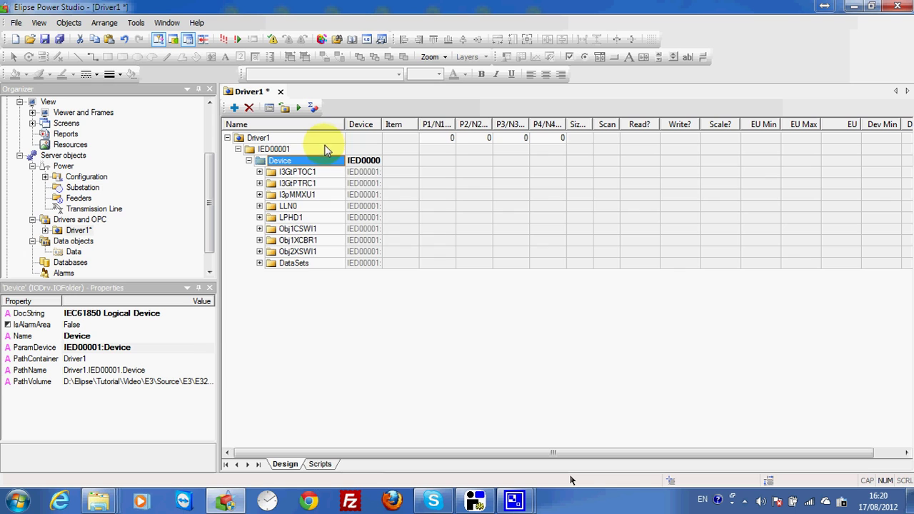
left_click(260, 263)
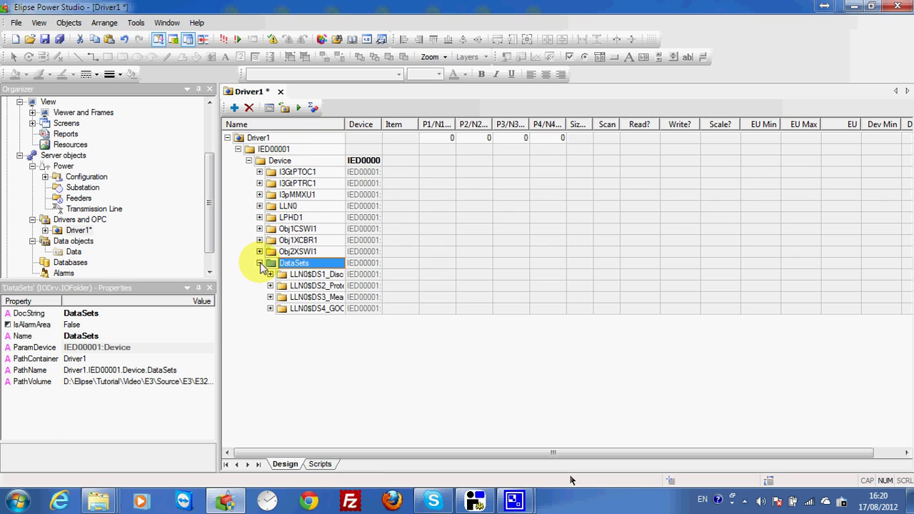
left_click_drag(345, 125, 433, 124)
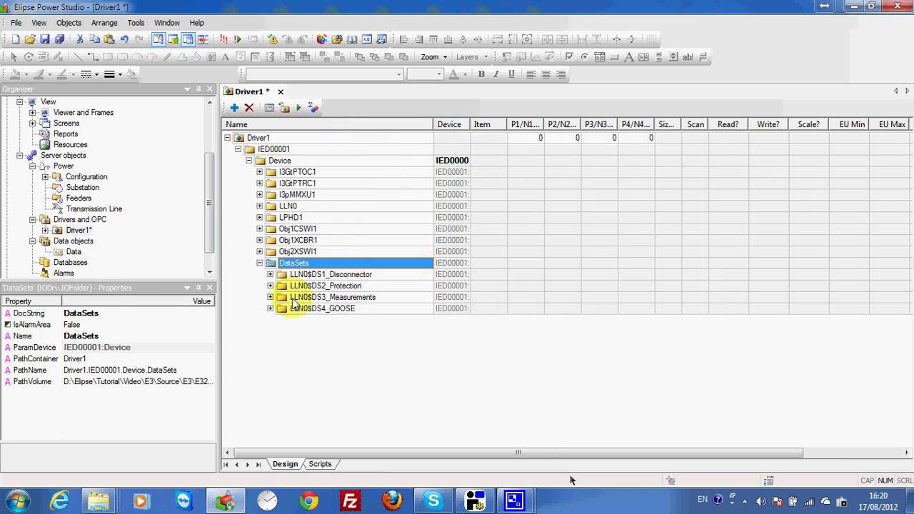
left_click(270, 298)
left_click(281, 308)
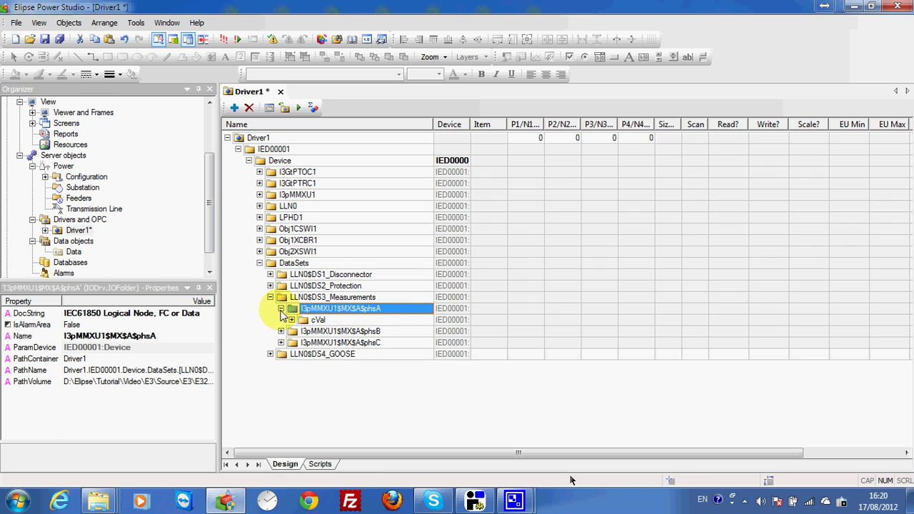
left_click(292, 320)
left_click(303, 332)
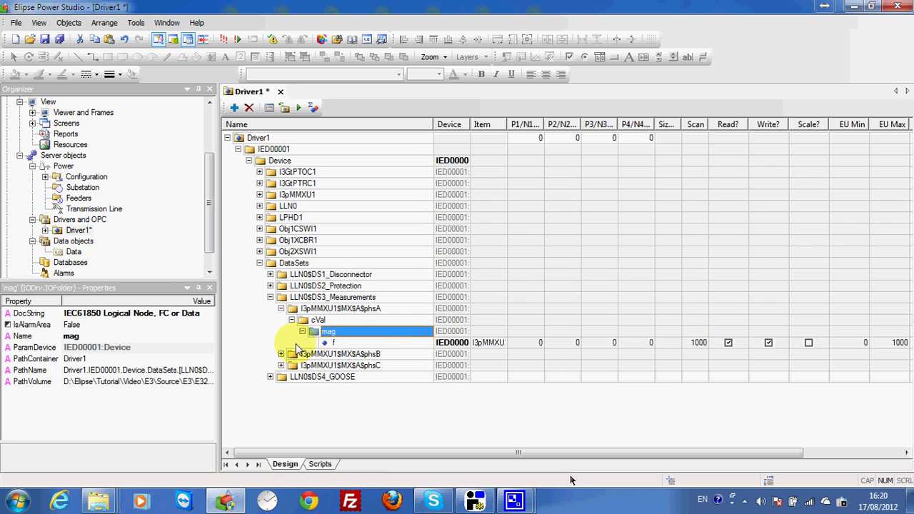
Expand phases B and C down to mag.f and run the driver online, reading 17, 11 and 25
left_click(280, 354)
left_click(291, 365)
left_click(303, 377)
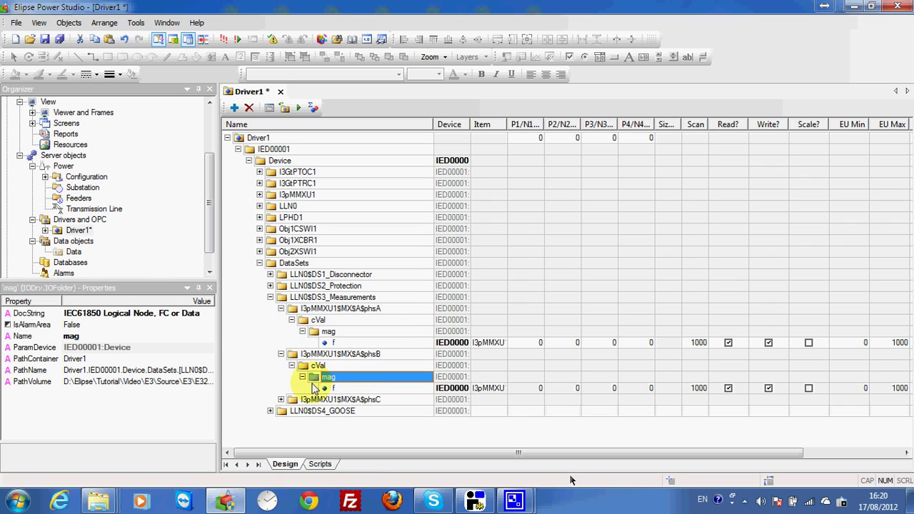
left_click(285, 400)
left_click(281, 400)
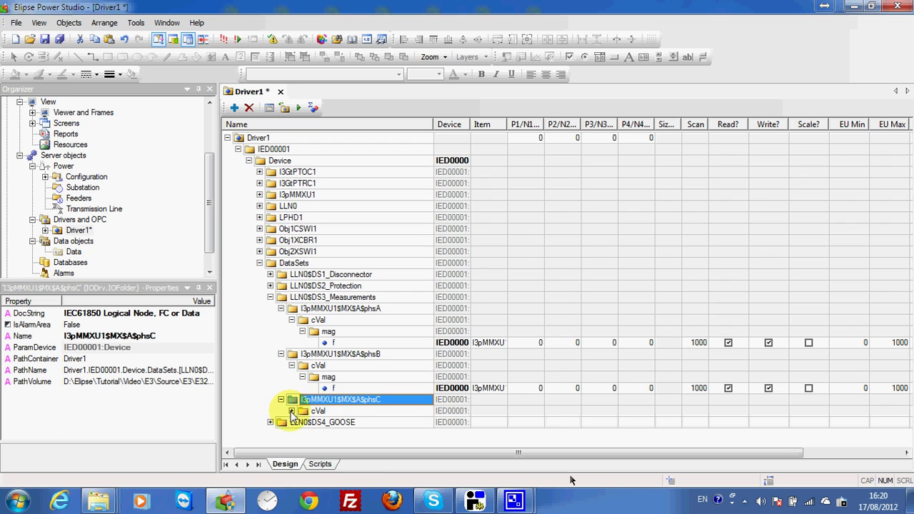
left_click(292, 412)
left_click(303, 423)
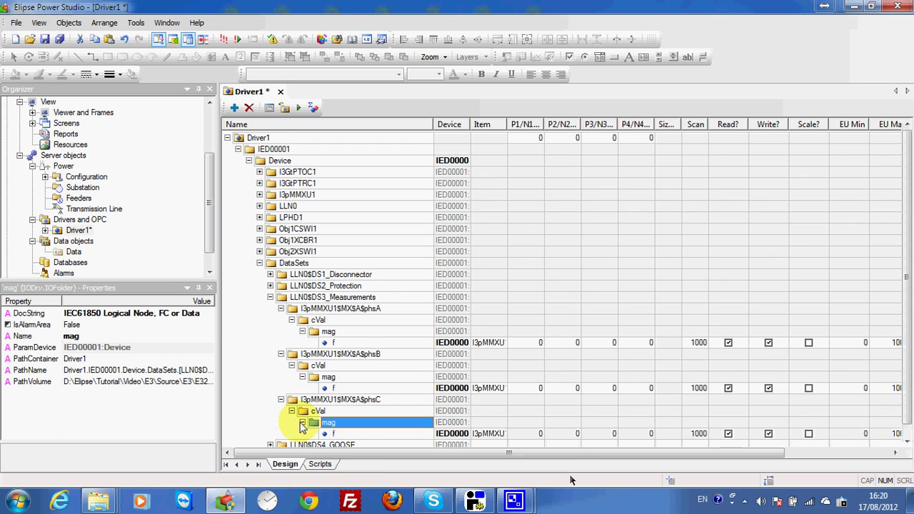
left_click(299, 107)
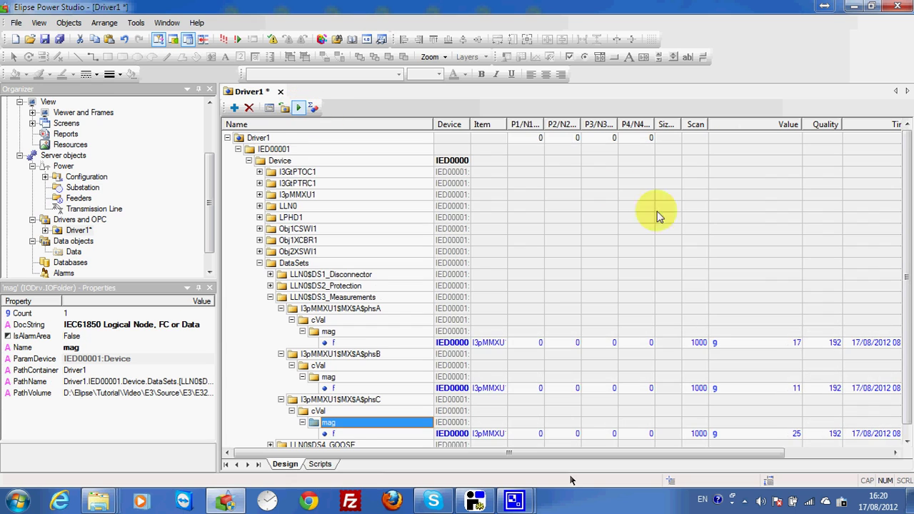
scroll(678, 243, "down", 1)
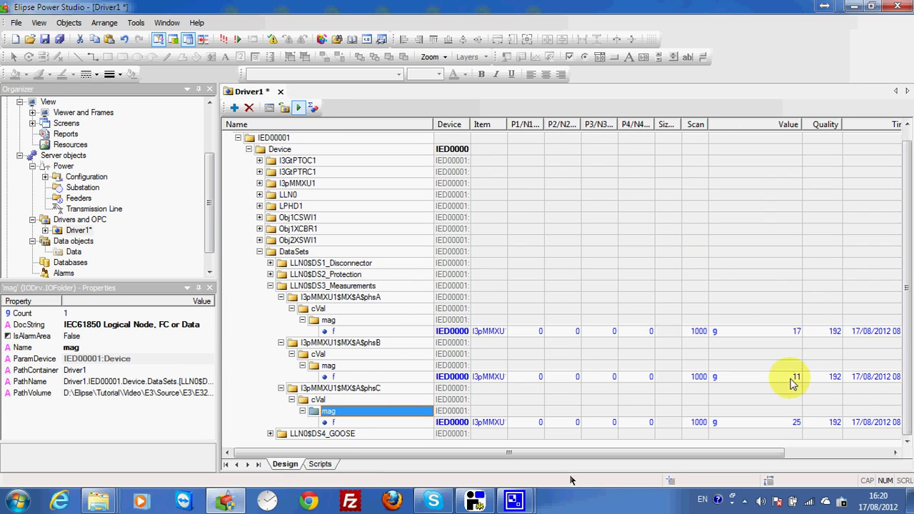
Raise IL1 to 23 and adjust IL2 in the relay simulator, then minimise it
left_click(493, 500)
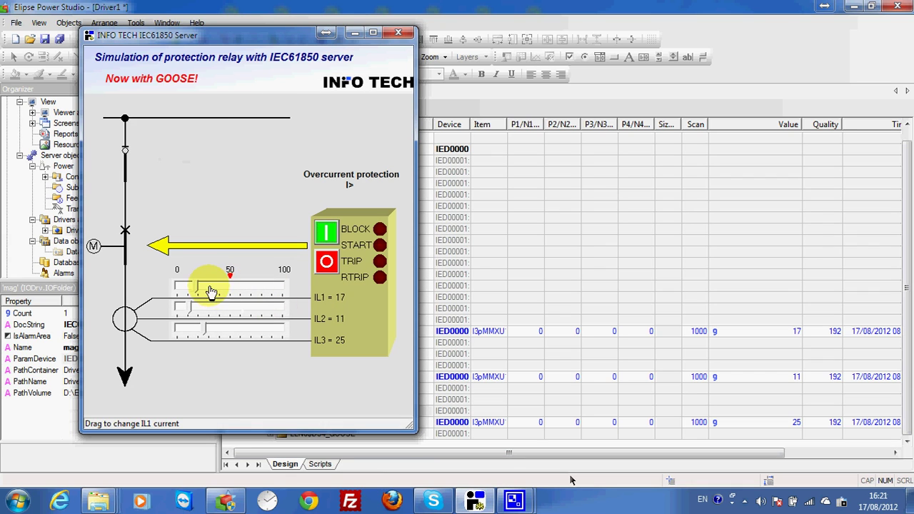
left_click_drag(198, 287, 204, 292)
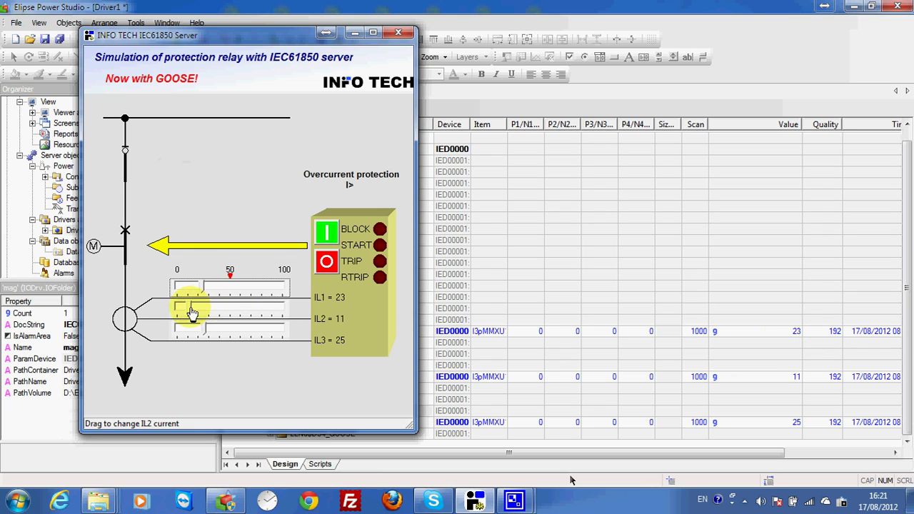
left_click_drag(194, 309, 192, 314)
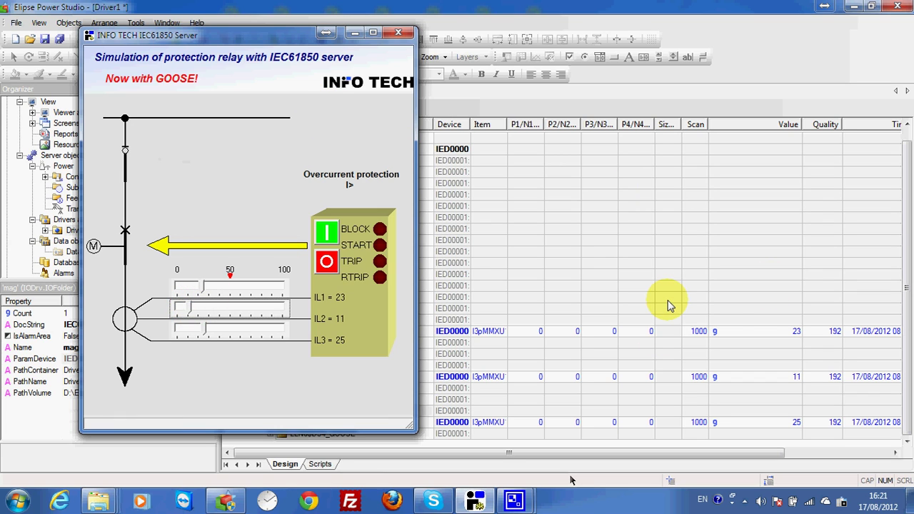
left_click(357, 36)
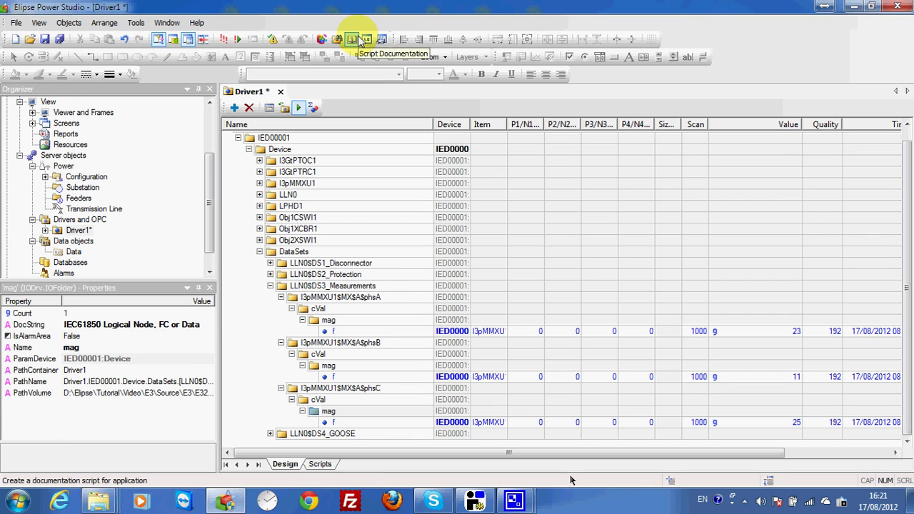
Expand LLN0$DS2_Protection > Obj1CSWI1$ST$Pos and inspect its stVal value
left_click(299, 254)
left_click(270, 275)
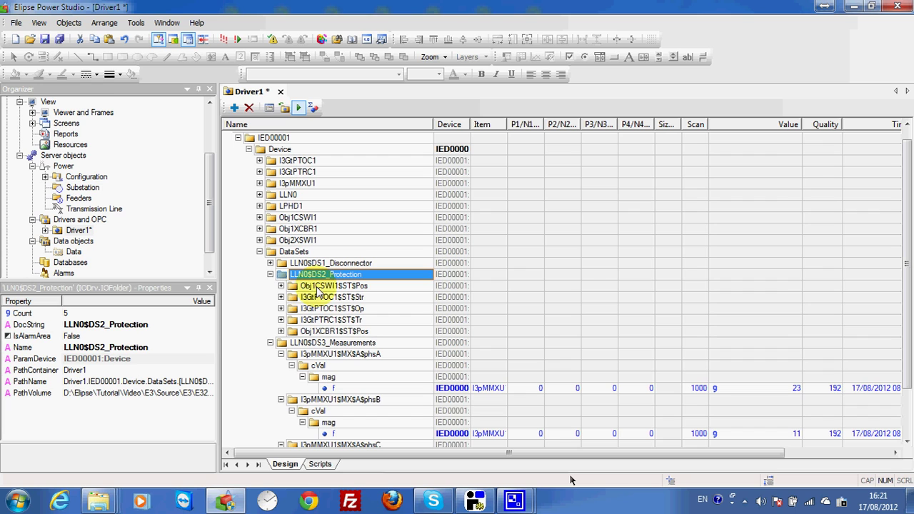
left_click(280, 286)
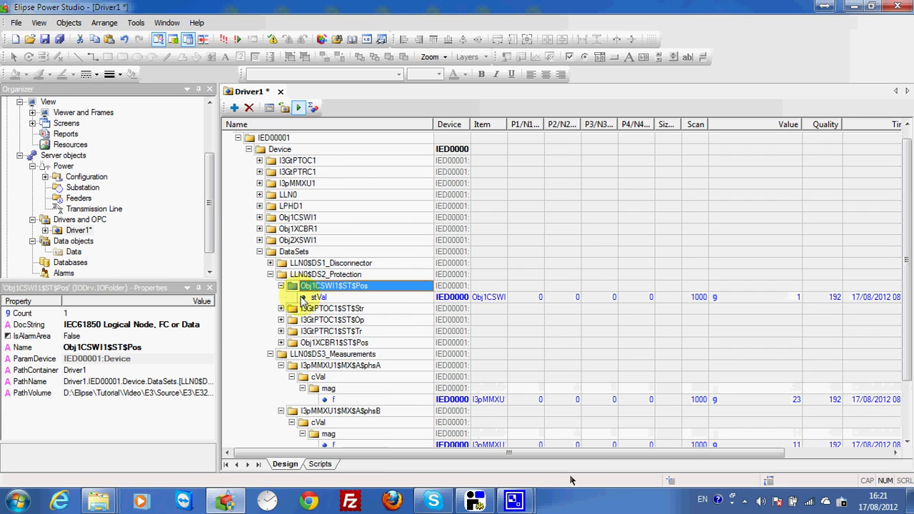
left_click(782, 297)
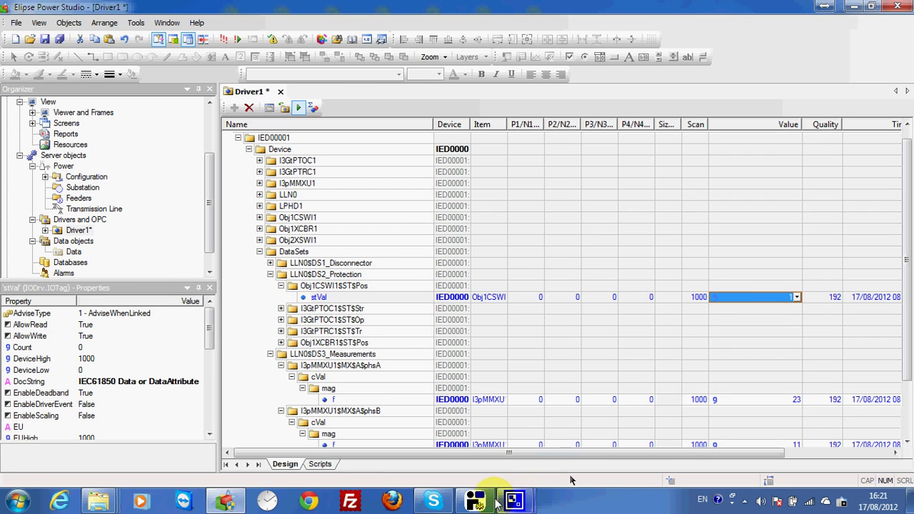
In the relay simulator, trip, close and trip the breaker again, leaving it open, then minimise
left_click(475, 501)
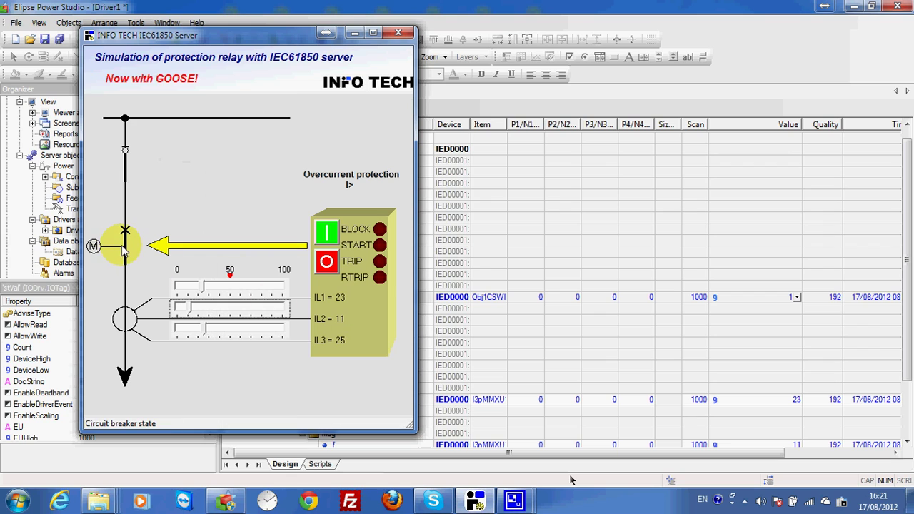
left_click(326, 262)
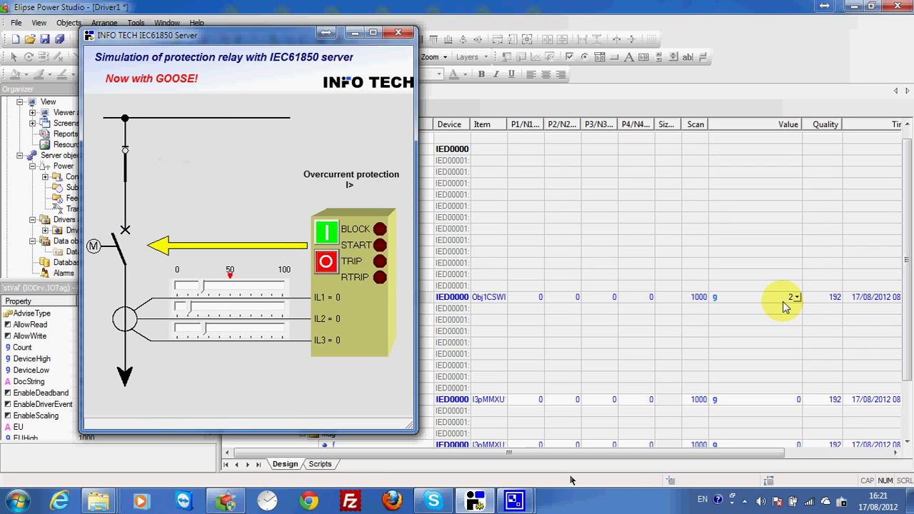
left_click(328, 235)
left_click(328, 263)
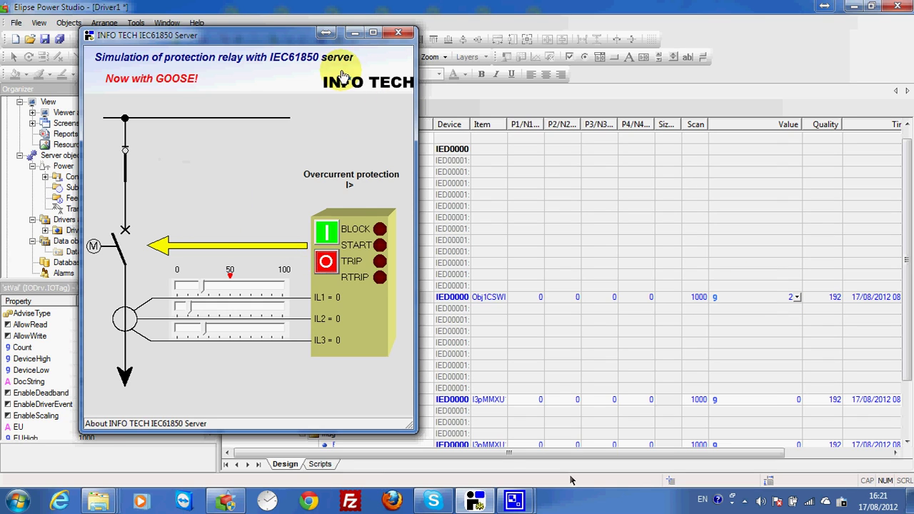
left_click(355, 35)
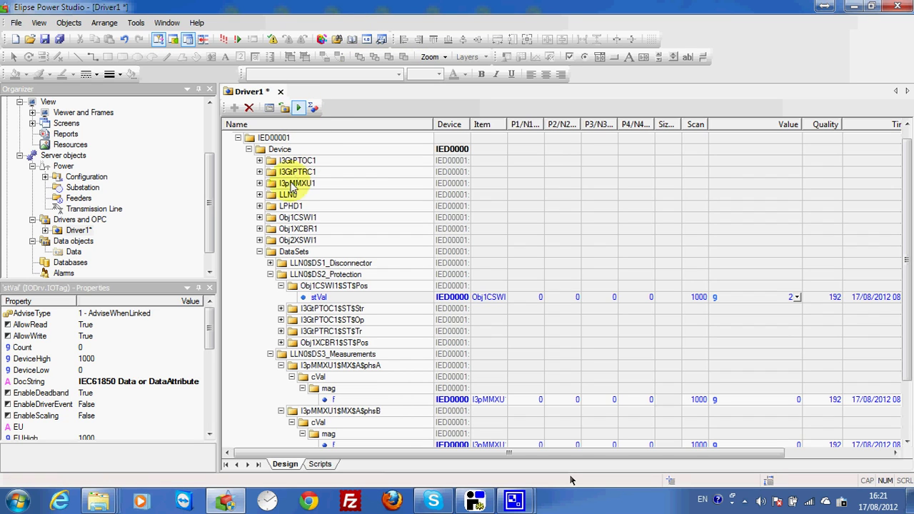
Expand Obj1CSWI1's CO > Pos and Pos_Stat blocks and its ST > Pos stVal in Driver1
left_click(259, 252)
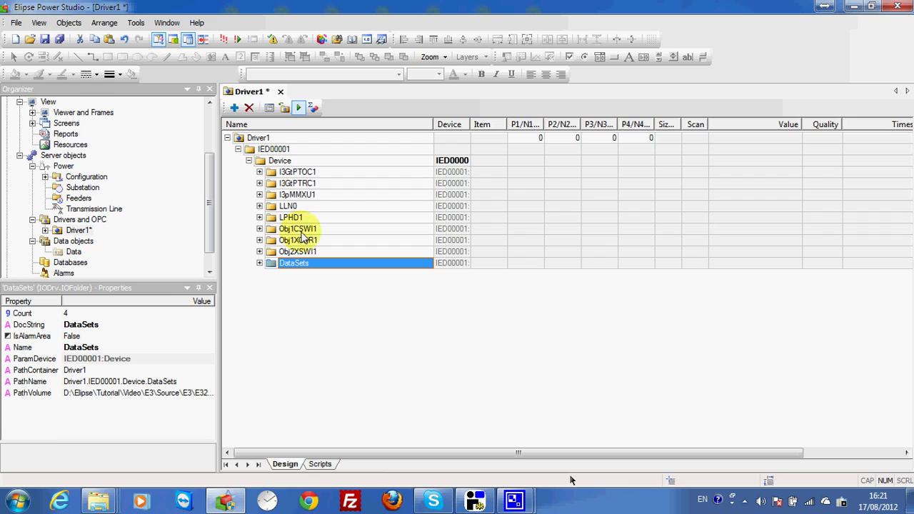
left_click(260, 230)
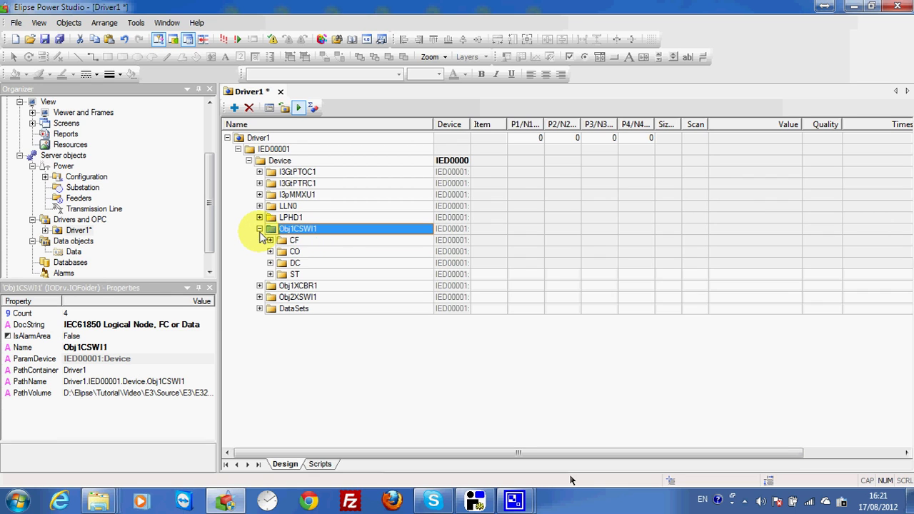
left_click(271, 252)
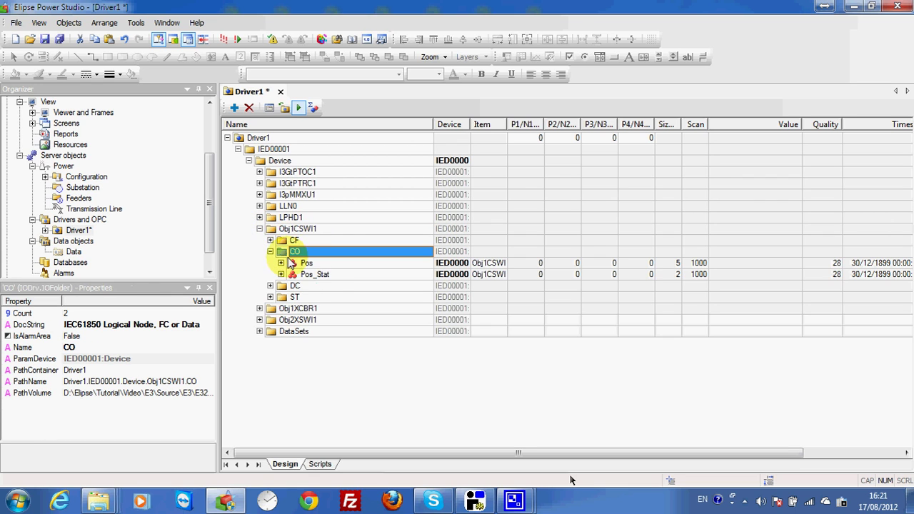
left_click(282, 263)
left_click(282, 332)
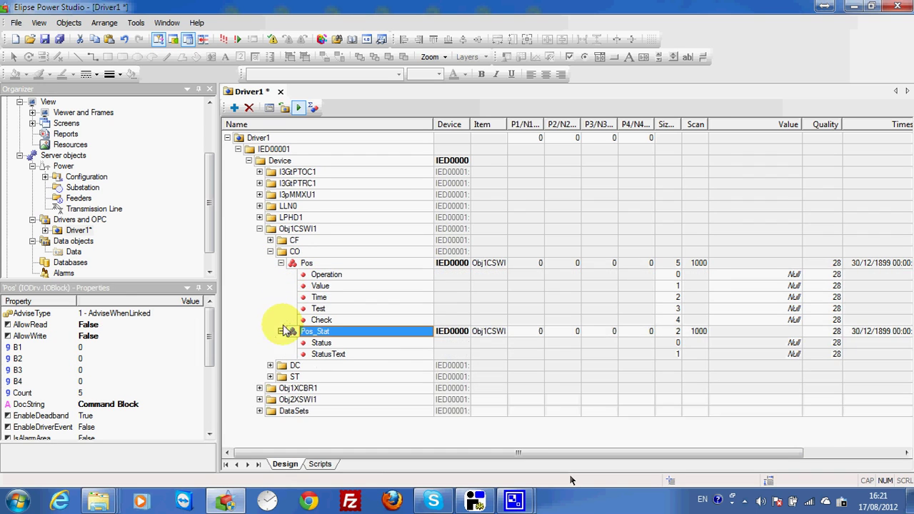
left_click(295, 254)
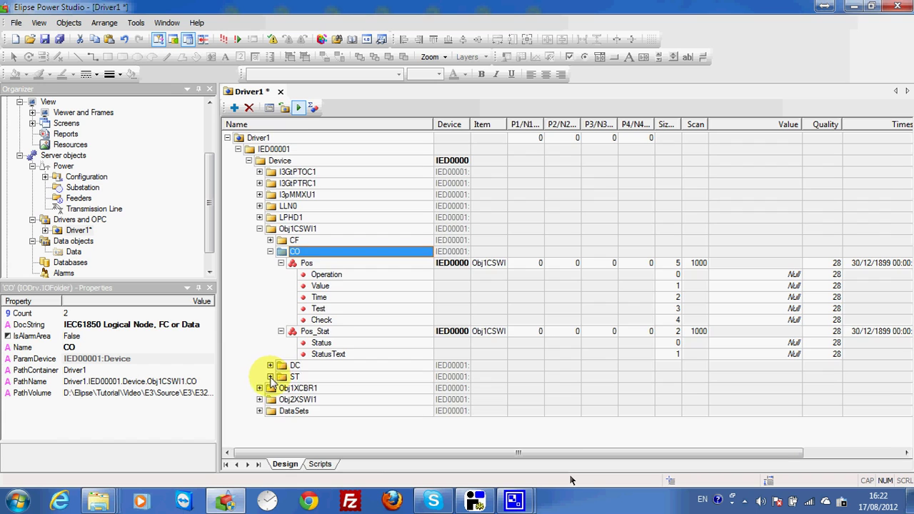
left_click(270, 376)
left_click(281, 400)
left_click(281, 399)
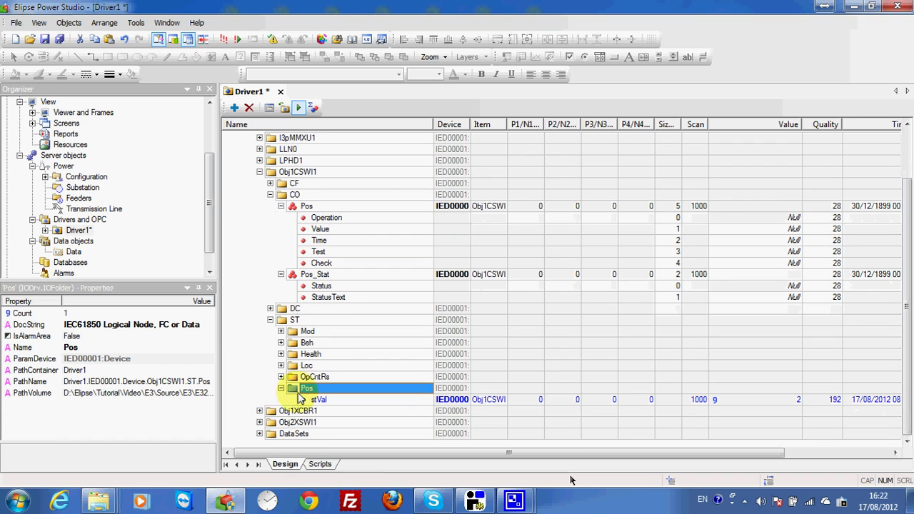
Expand DataSets > LLN0$DS2_Protection > Obj1CSWI1$ST$Pos to show its stVal
left_click(259, 433)
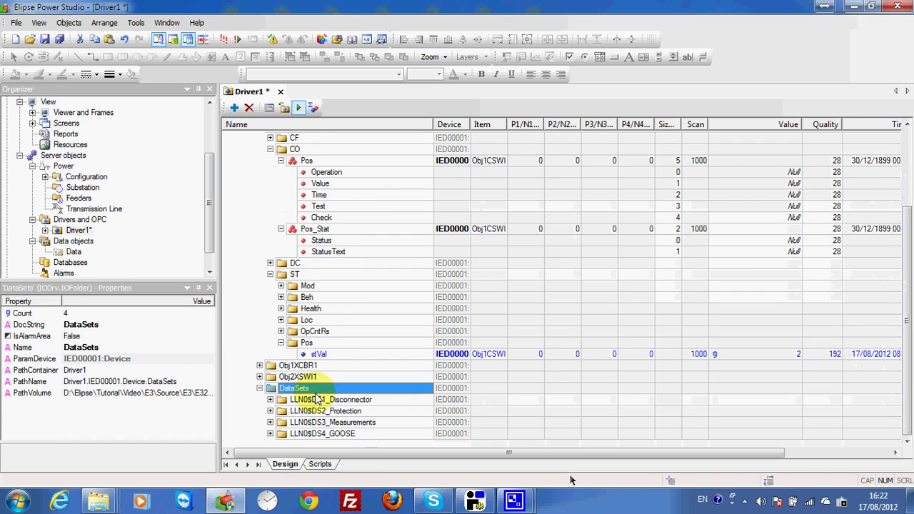
left_click(284, 412)
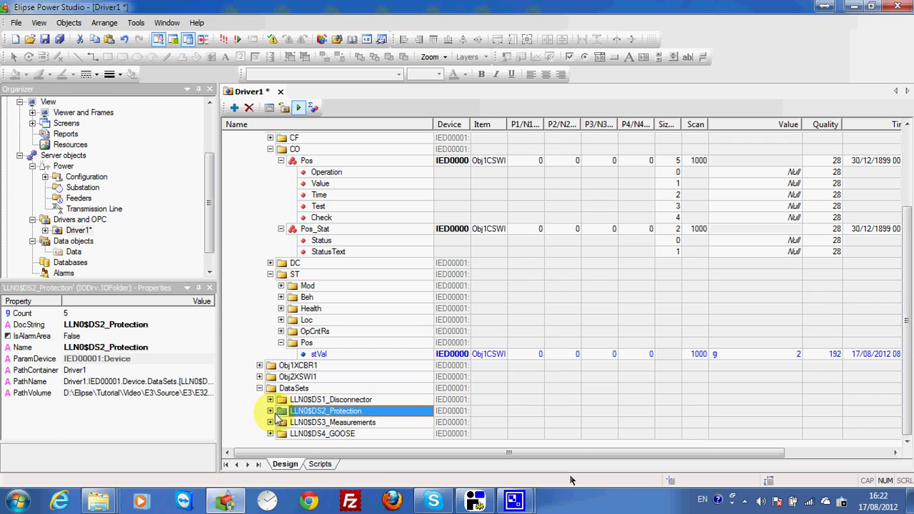
left_click(270, 411)
left_click(281, 426)
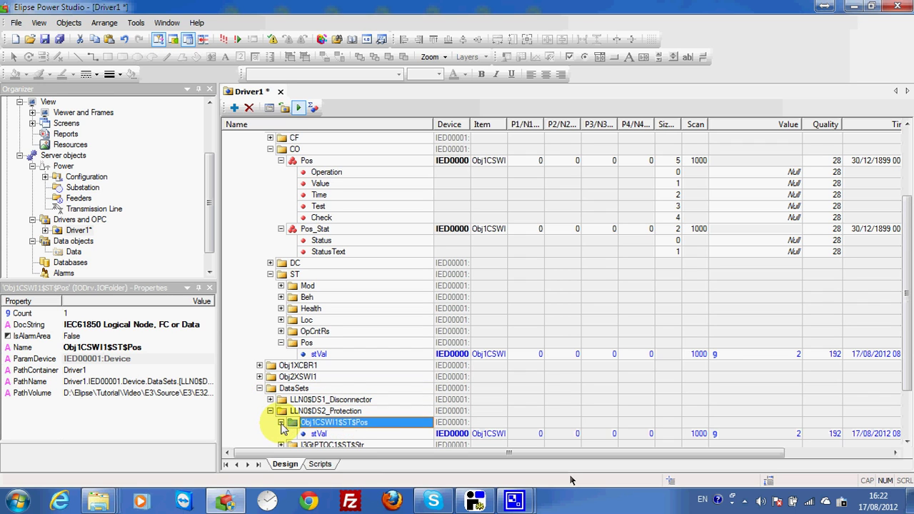
scroll(643, 357, "down", 2)
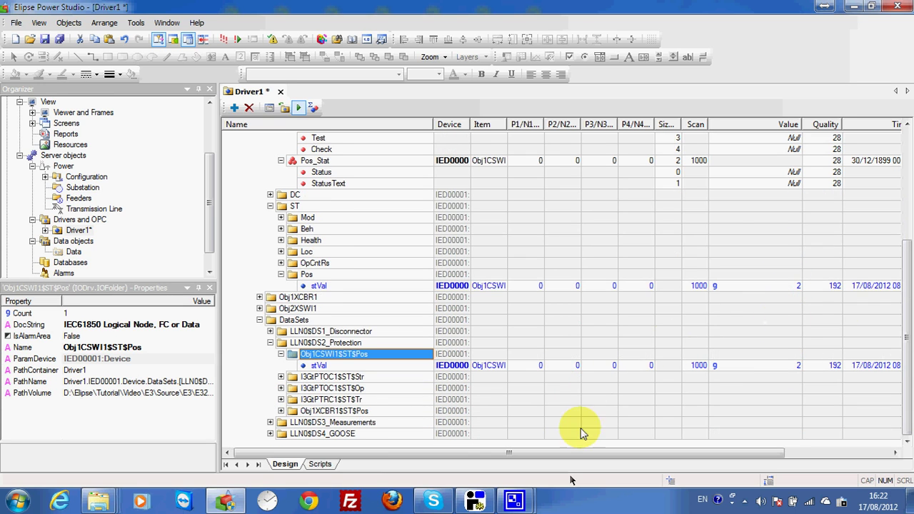
Close and trip the breaker in the relay simulator, then minimise the window
left_click(475, 502)
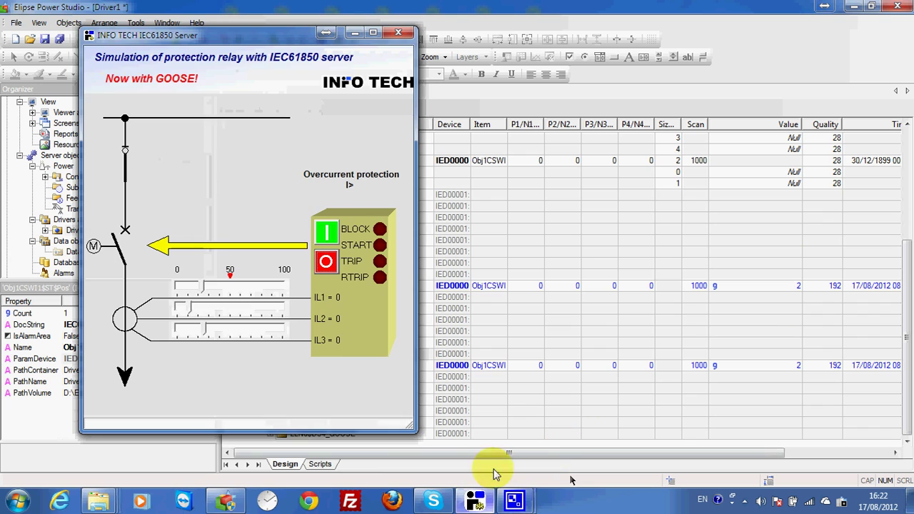
left_click(326, 264)
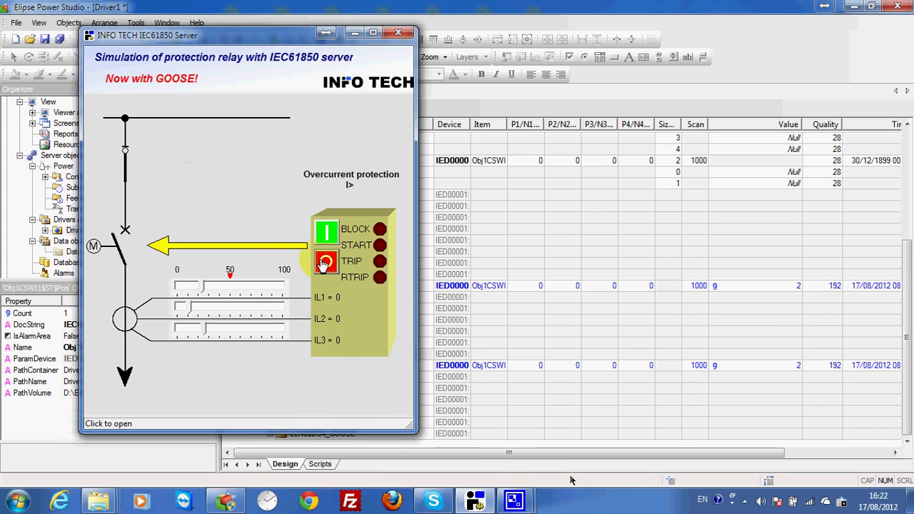
left_click(354, 32)
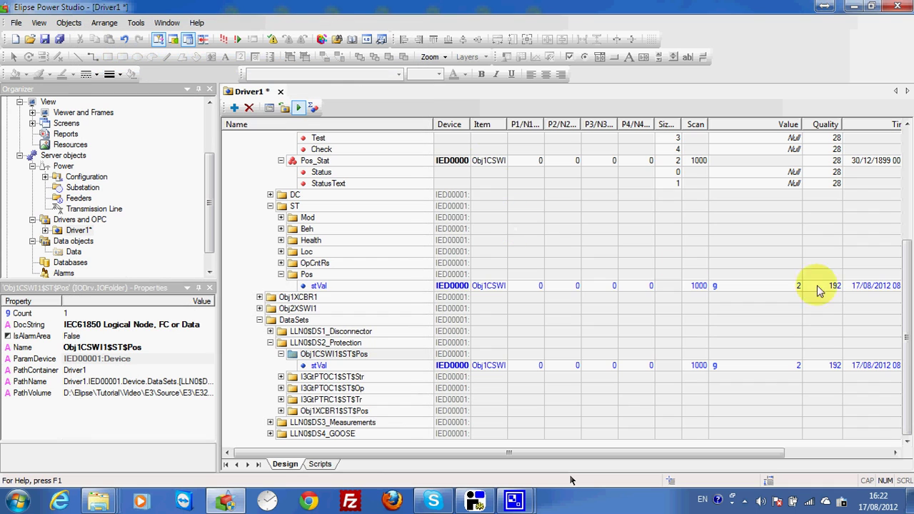
Inspect the CO folder, ST folder and the stVal position tag reading 2
scroll(908, 263, "up", 2)
scroll(908, 266, "up", 2)
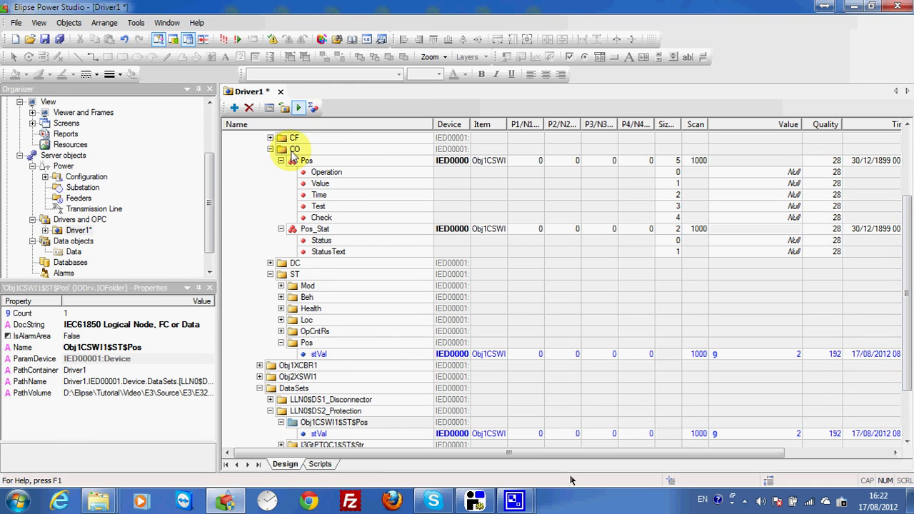
left_click(294, 150)
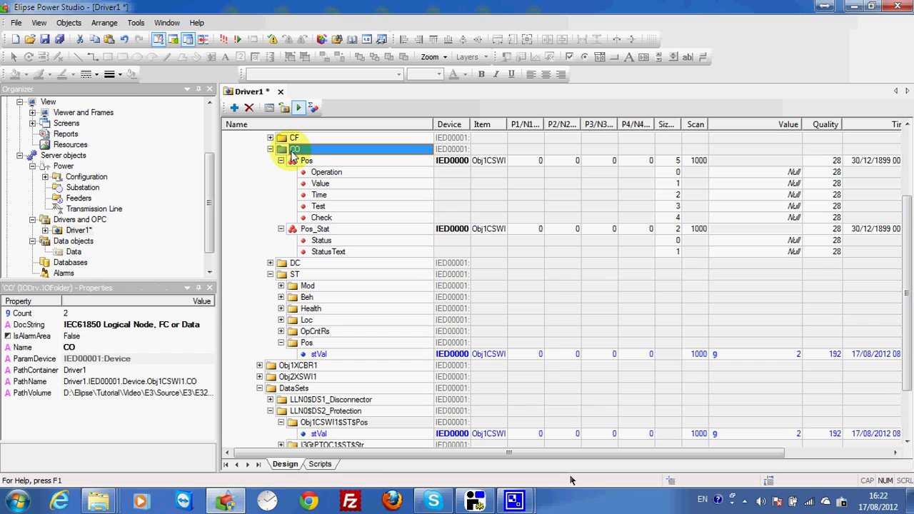
left_click(295, 274)
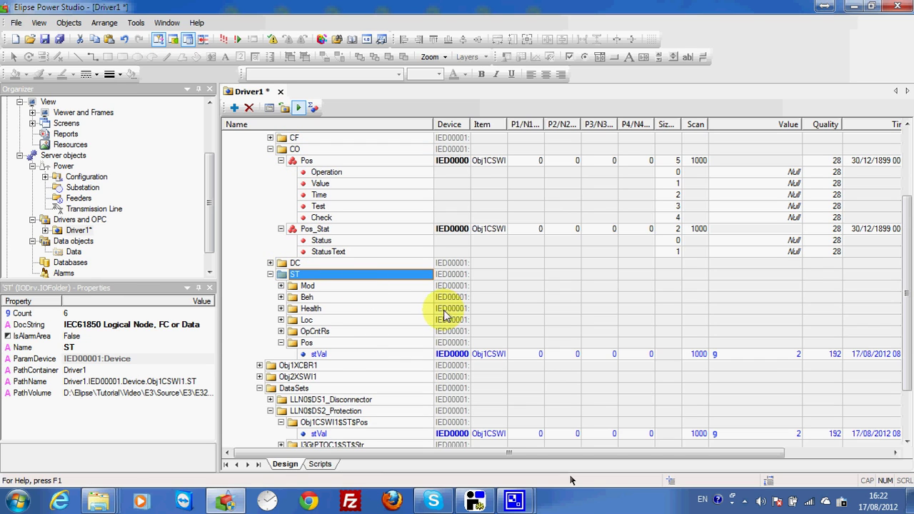
left_click(330, 354)
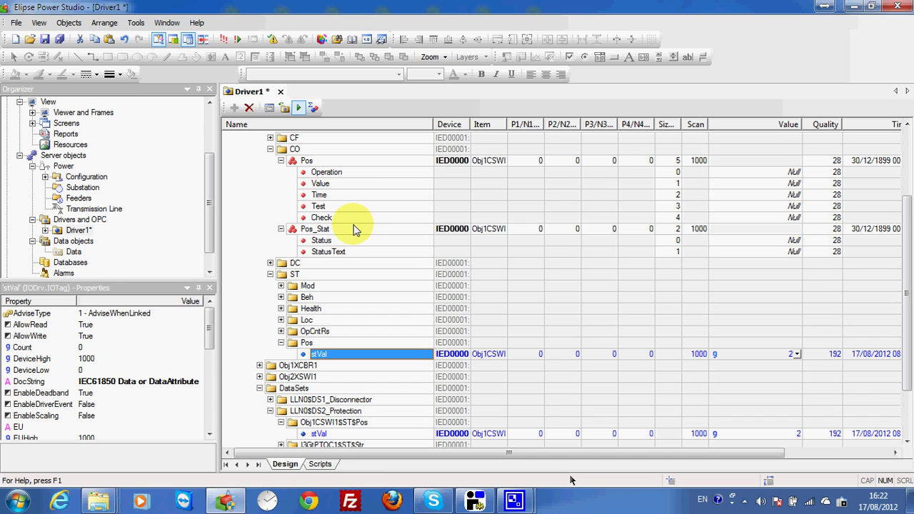
left_click(307, 162)
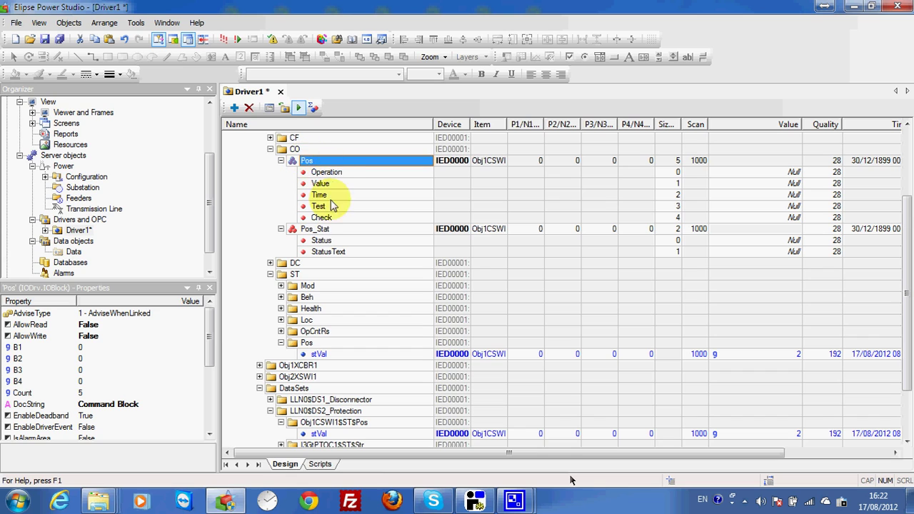
left_click(326, 231)
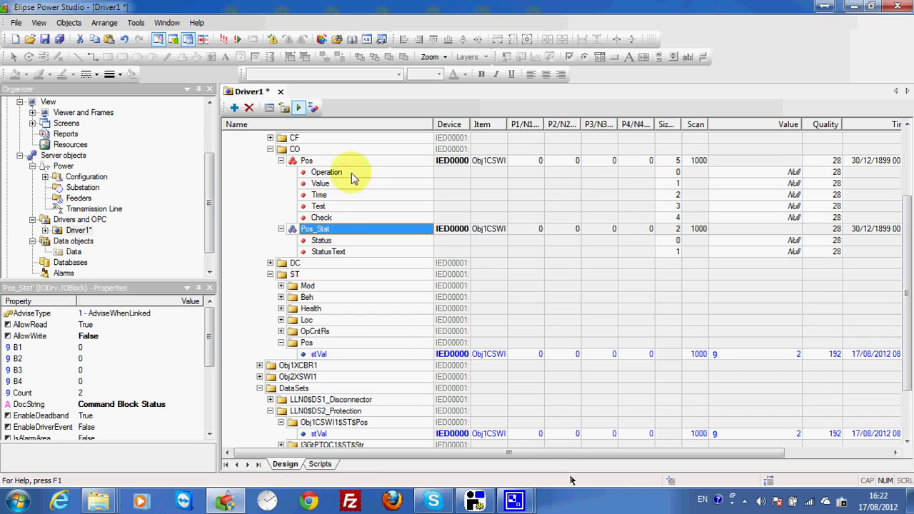
left_click(348, 243)
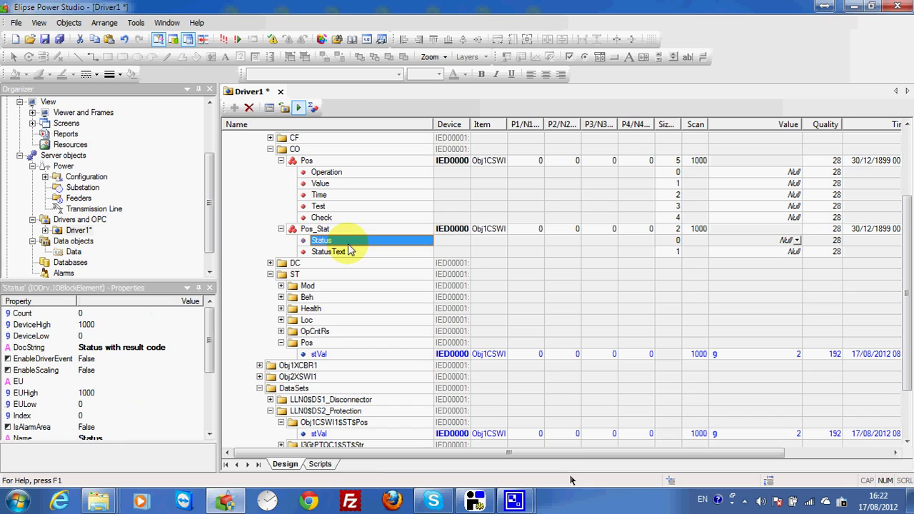
left_click(350, 253)
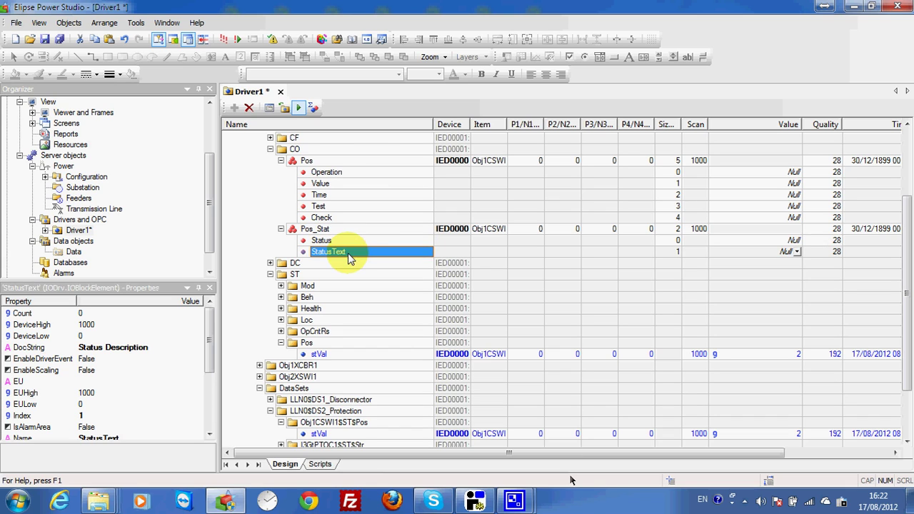
left_click(381, 173)
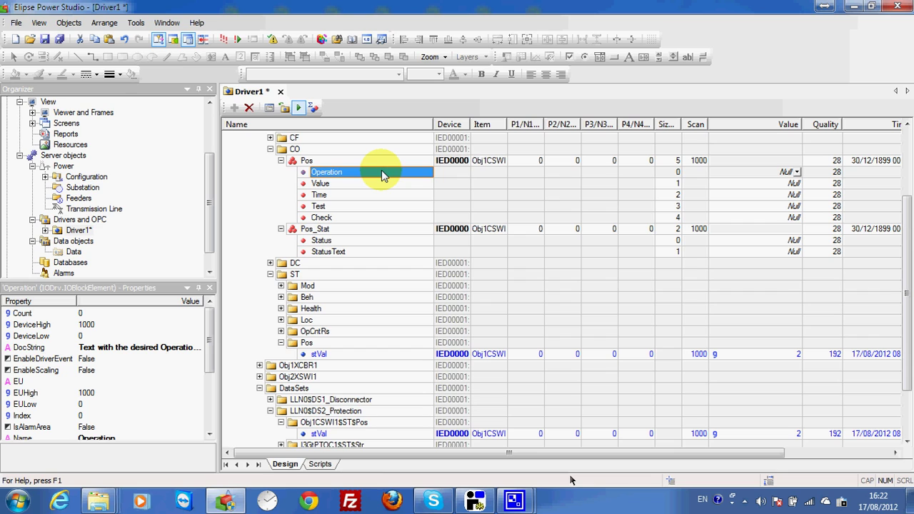
Set the Pos command's Operation to Select and its Value to 0
left_click(732, 177)
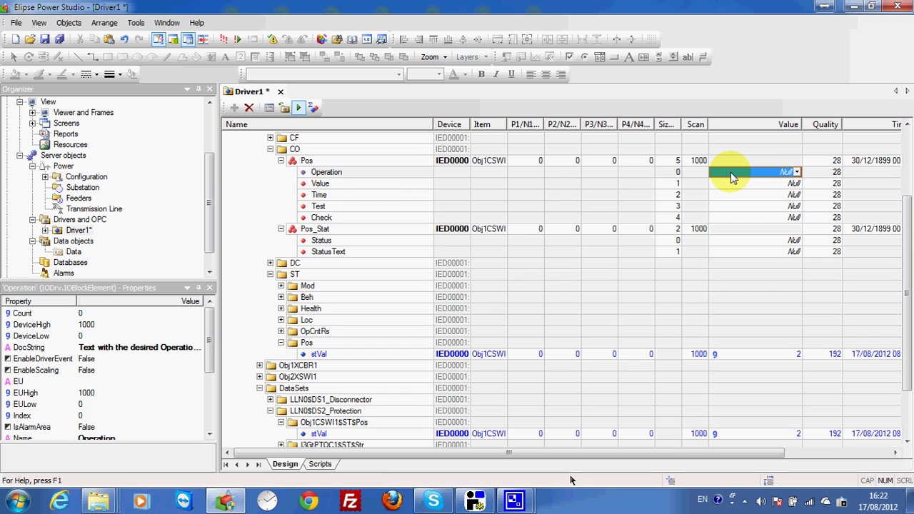
type("Select")
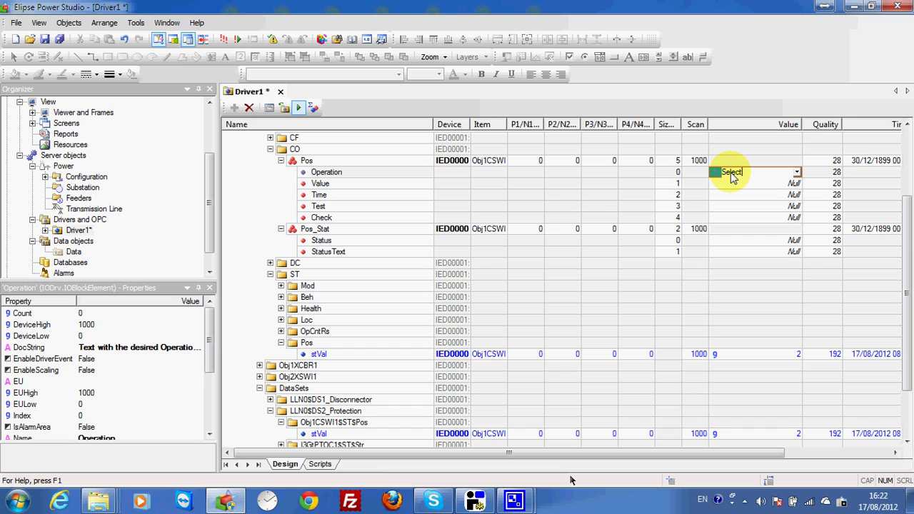
key("Return")
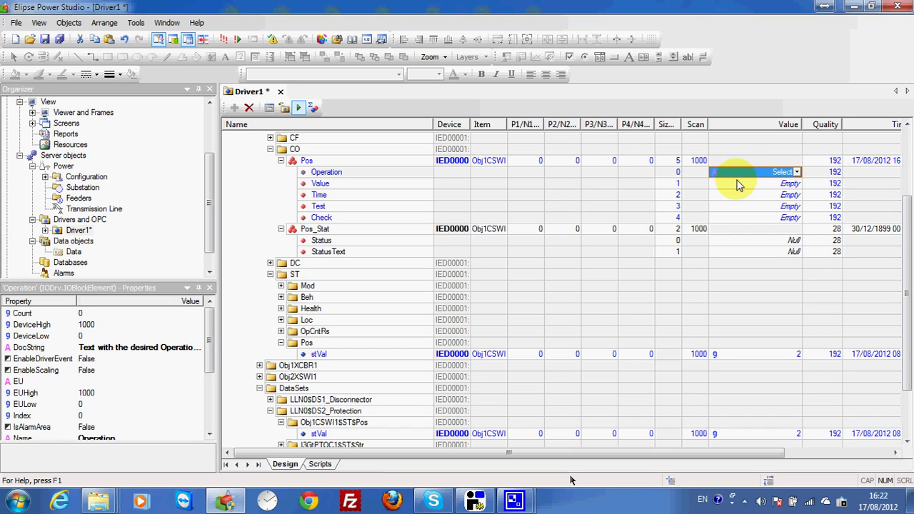
left_click(738, 184)
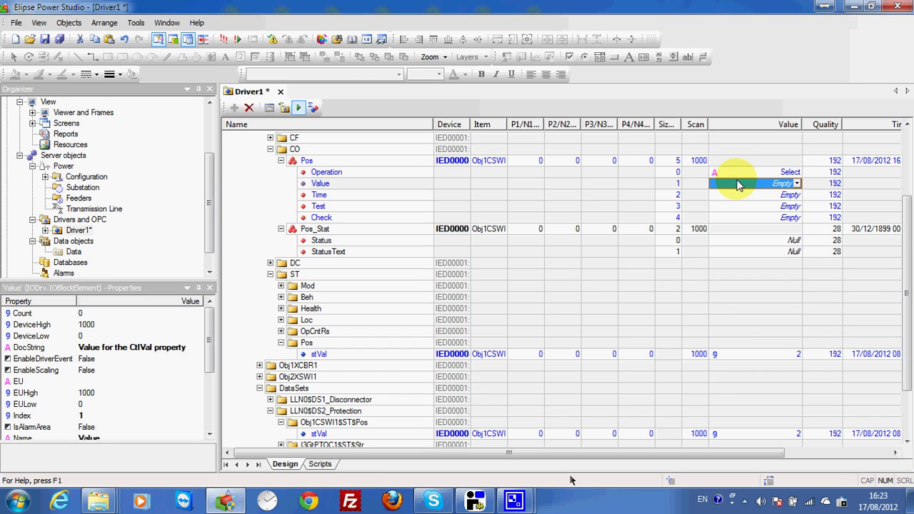
type("0")
key("Return")
Write the Pos command block, getting Status 217 'Command not Supported', and widen the Value column
left_click(308, 160)
right_click(310, 160)
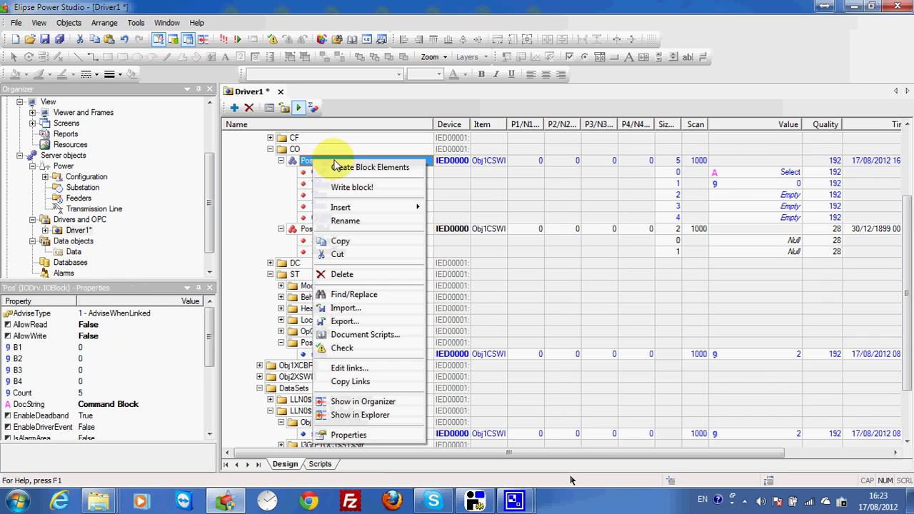
left_click(352, 187)
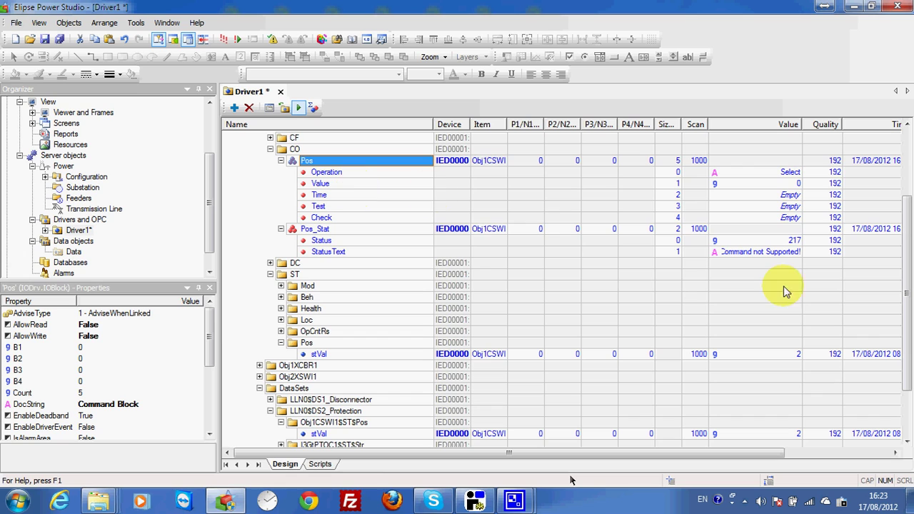
left_click_drag(803, 124, 815, 124)
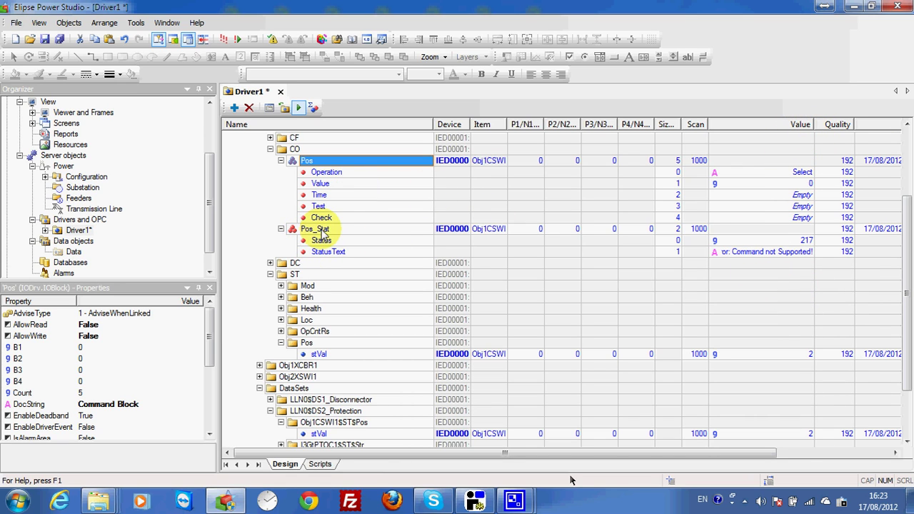
double_click(778, 240)
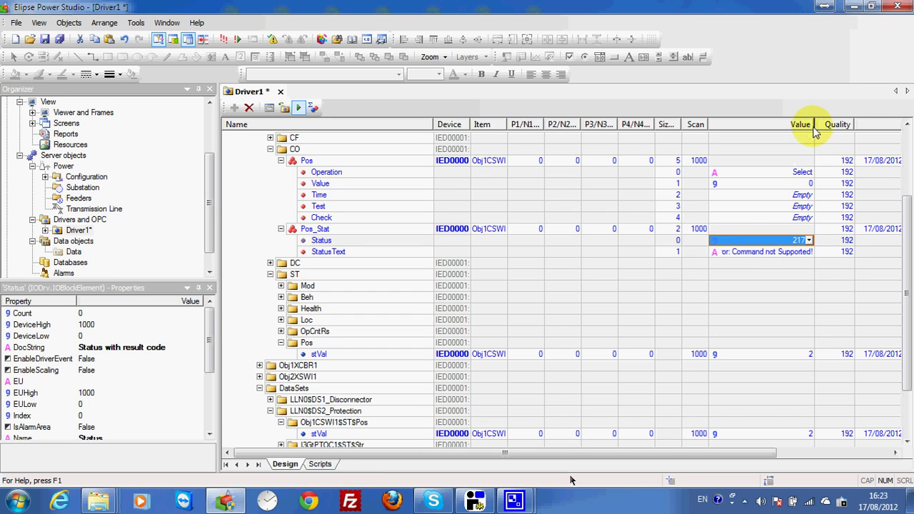
left_click_drag(814, 124, 843, 127)
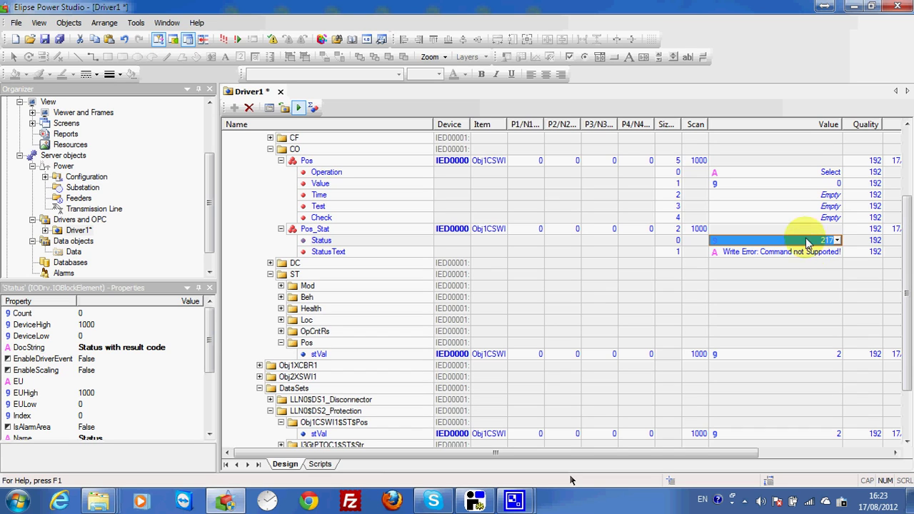
Set the Pos command's Operation to Operate and glance at the relay simulator
double_click(814, 175)
type("Operate")
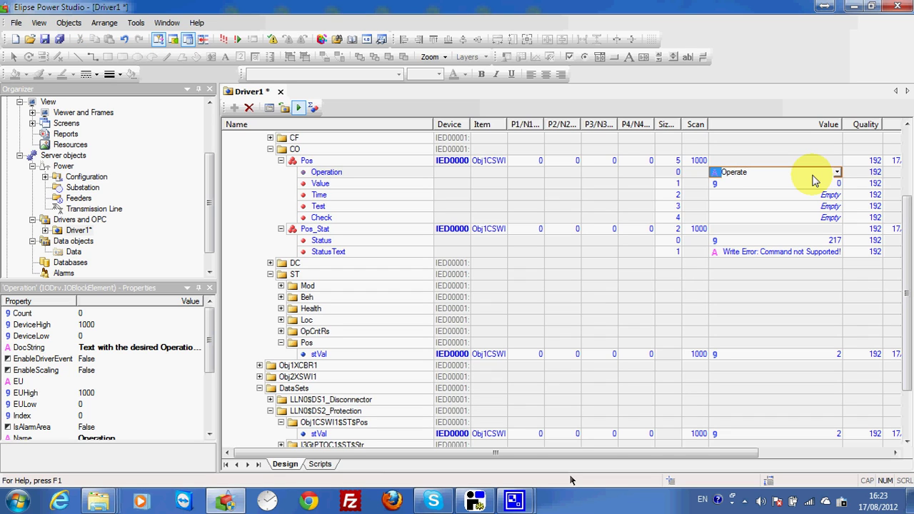
key("Return")
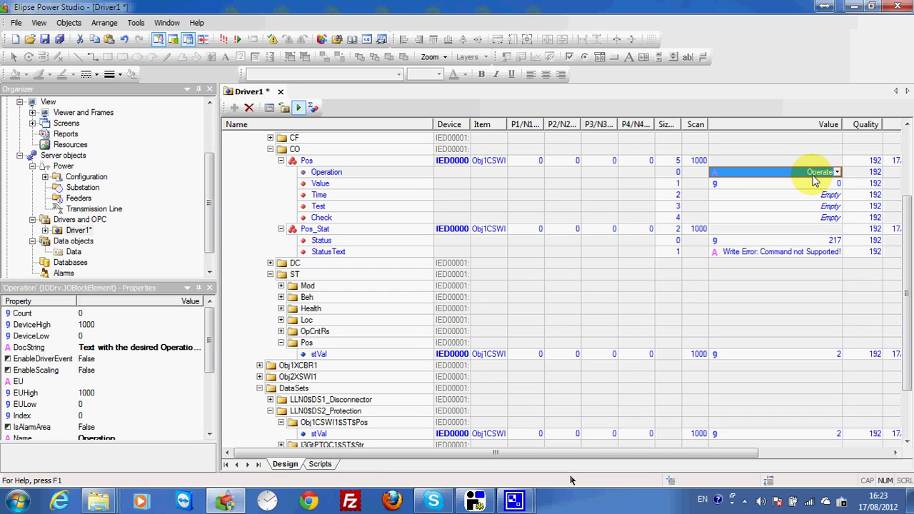
left_click(475, 500)
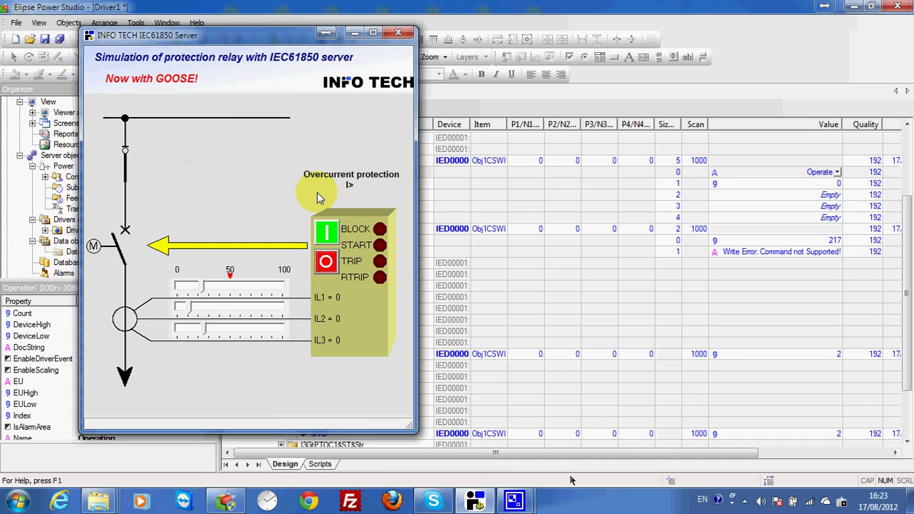
left_click(353, 33)
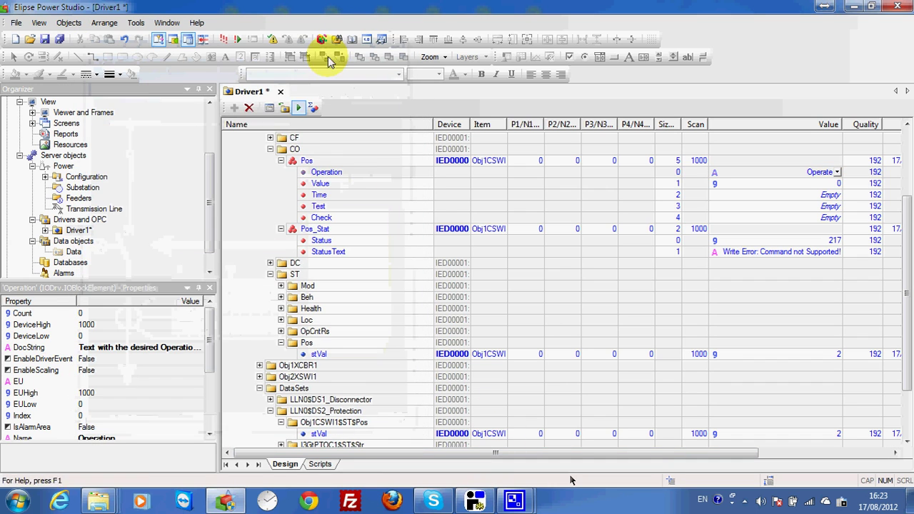
Write the Pos command block to the relay, getting Status 5 'Operate Accepted!'
left_click(295, 150)
right_click(310, 152)
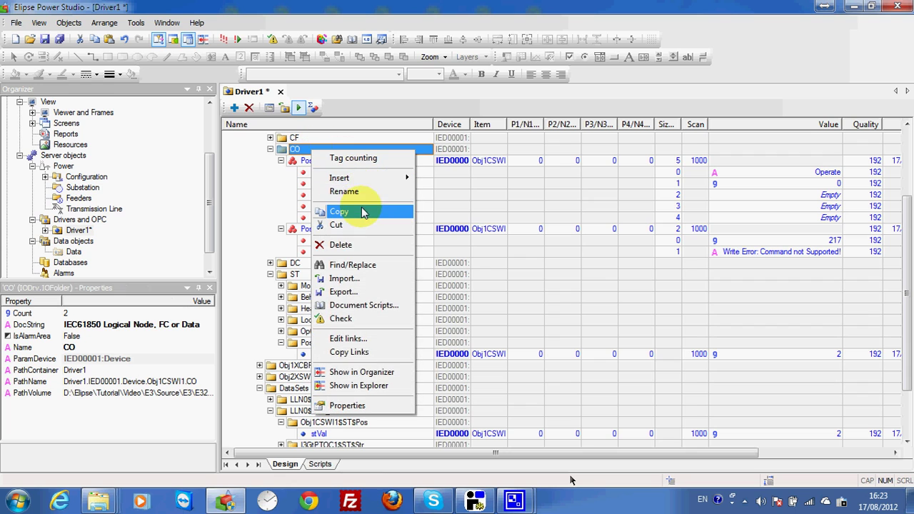
left_click(315, 161)
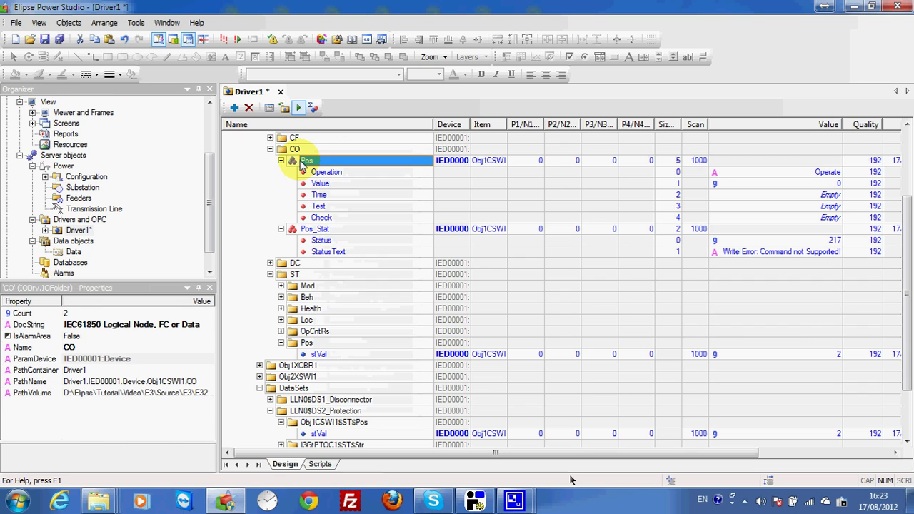
right_click(318, 164)
left_click(356, 190)
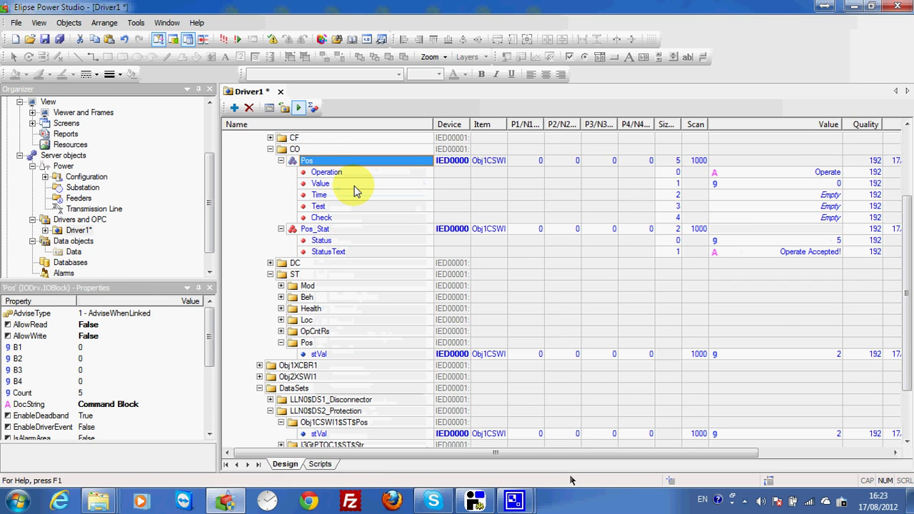
left_click(792, 241)
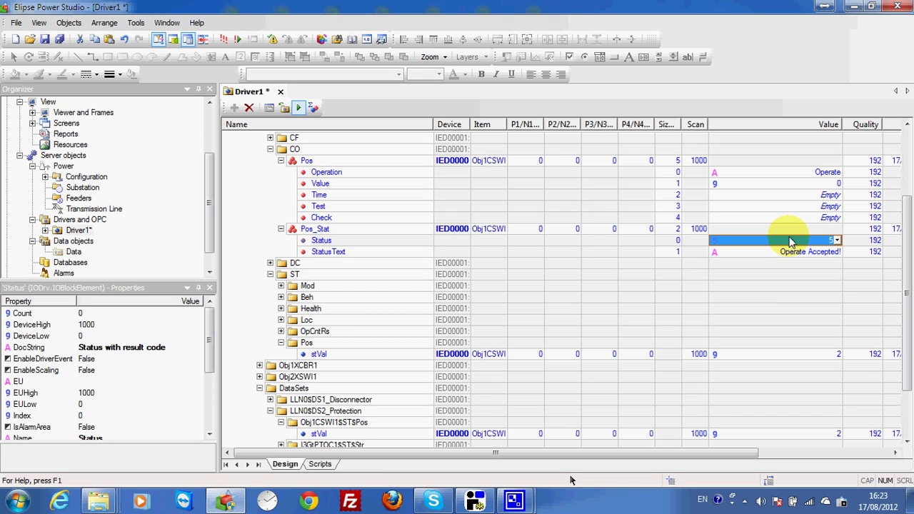
left_click(474, 500)
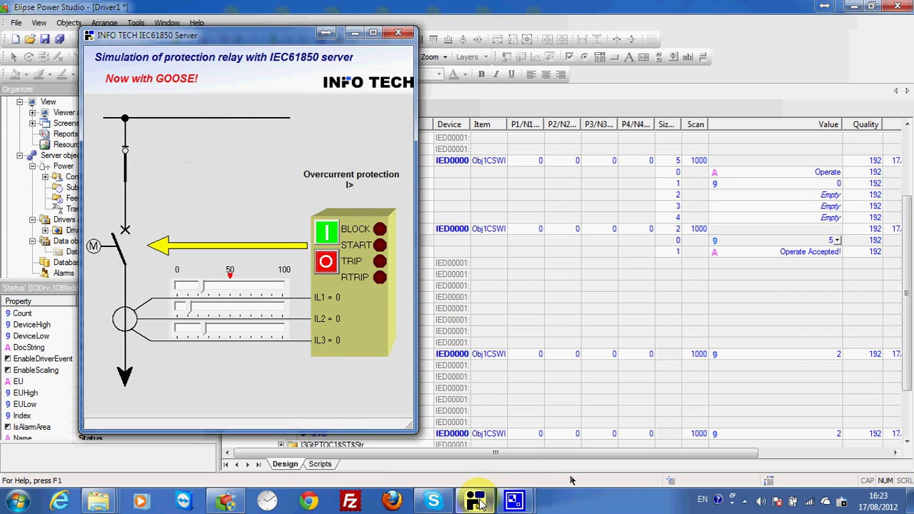
Set the command Value to 1, write the Pos block again and confirm stVal reads 1
left_click(827, 189)
left_click(827, 185)
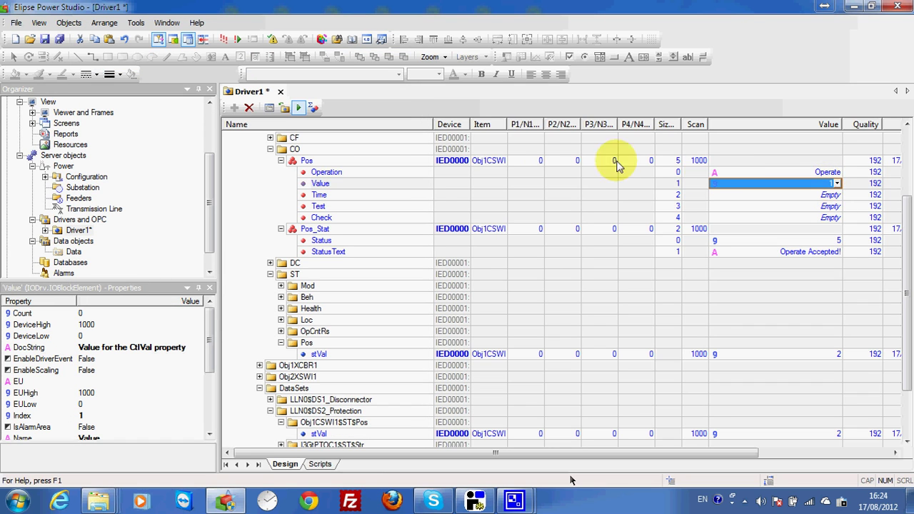
left_click(373, 162)
right_click(375, 163)
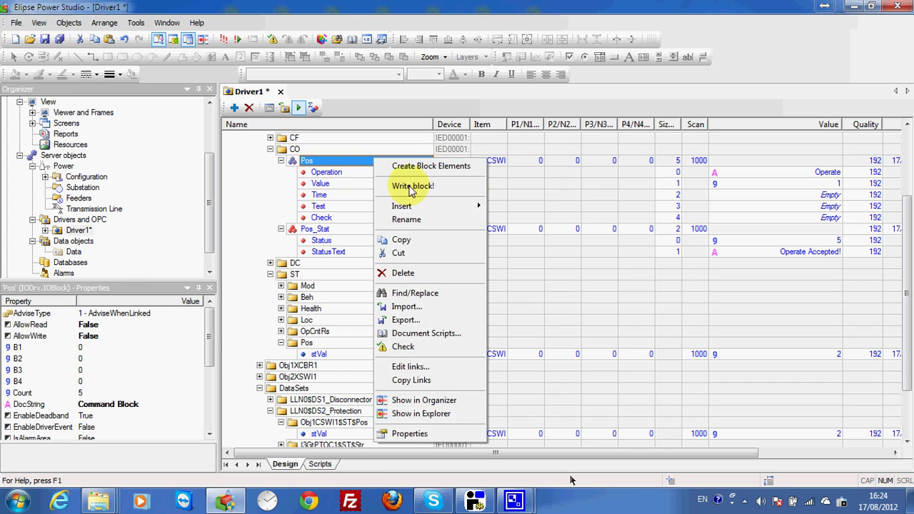
left_click(408, 187)
left_click(473, 501)
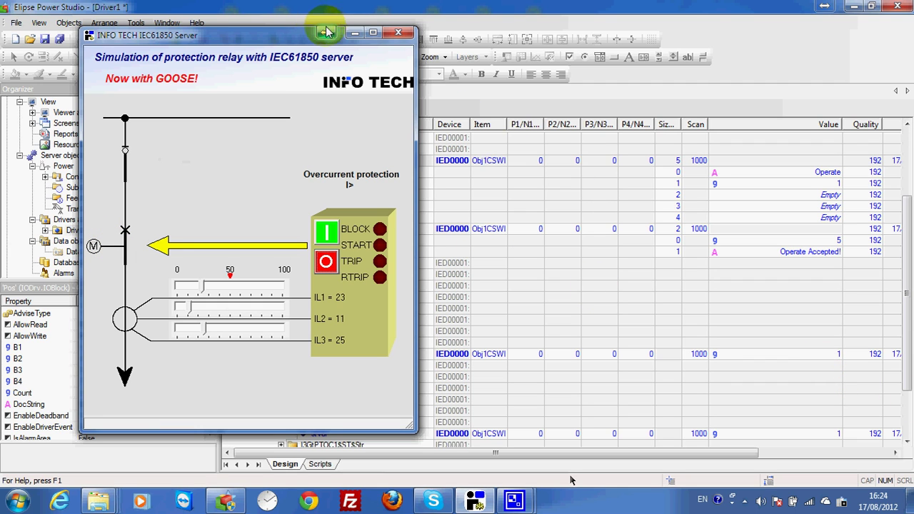
left_click(355, 32)
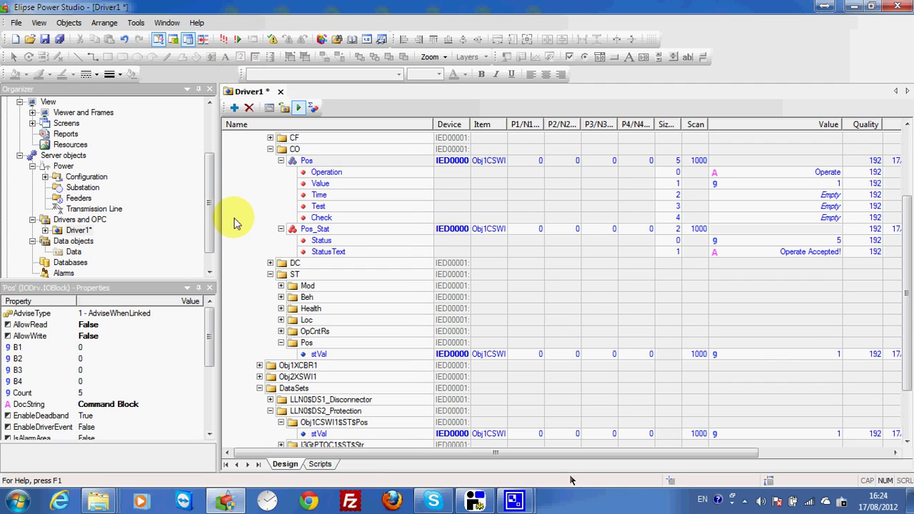
scroll(216, 191, "up", 5)
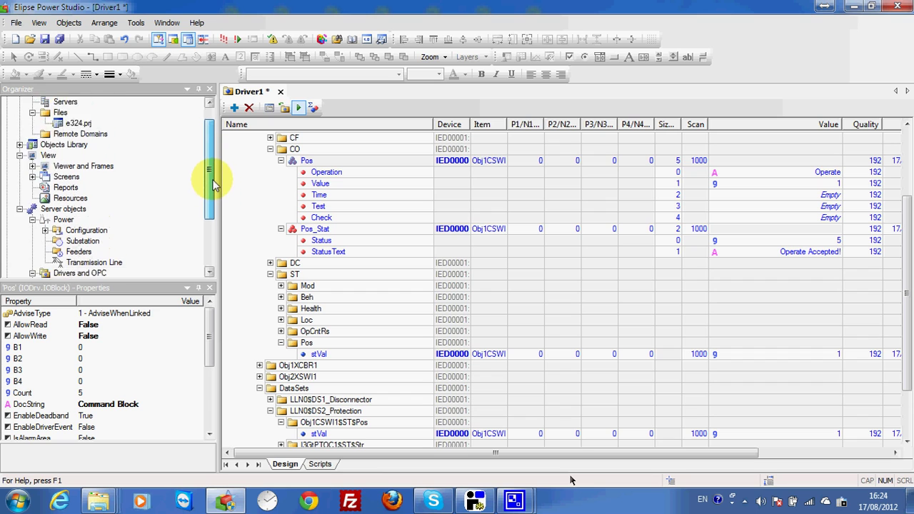
scroll(213, 182, "up", 1)
scroll(210, 179, "down", 1)
scroll(208, 186, "up", 1)
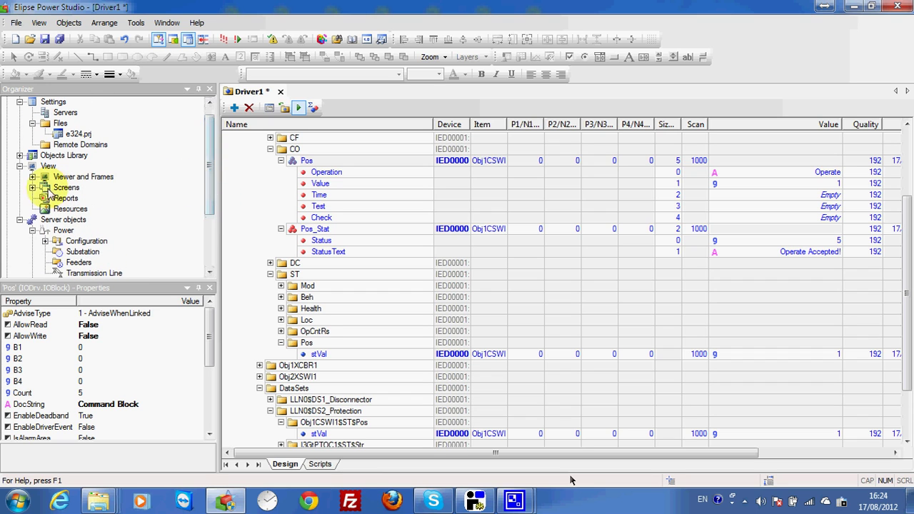
Open InitialScreen and draw three text boxes in a row with a wide text box beneath
left_click(32, 187)
double_click(86, 198)
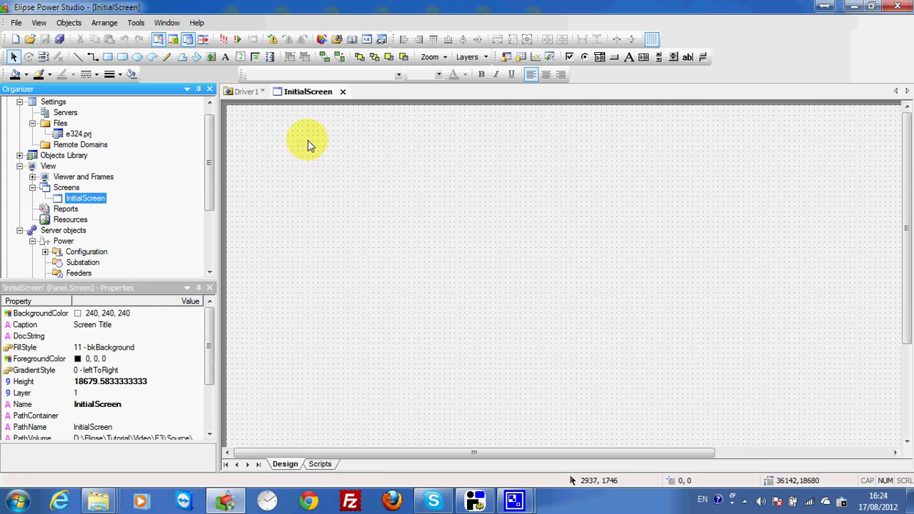
left_click(241, 57)
left_click_drag(308, 141, 369, 172)
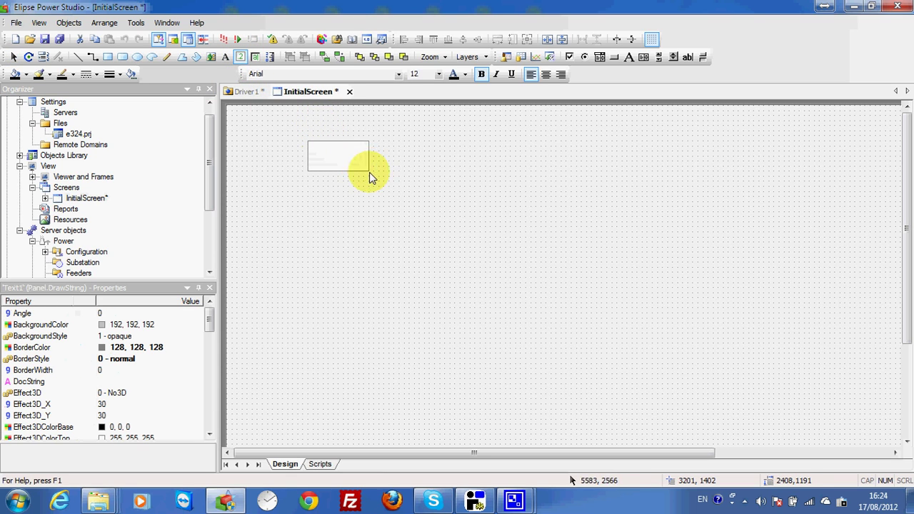
left_click(241, 57)
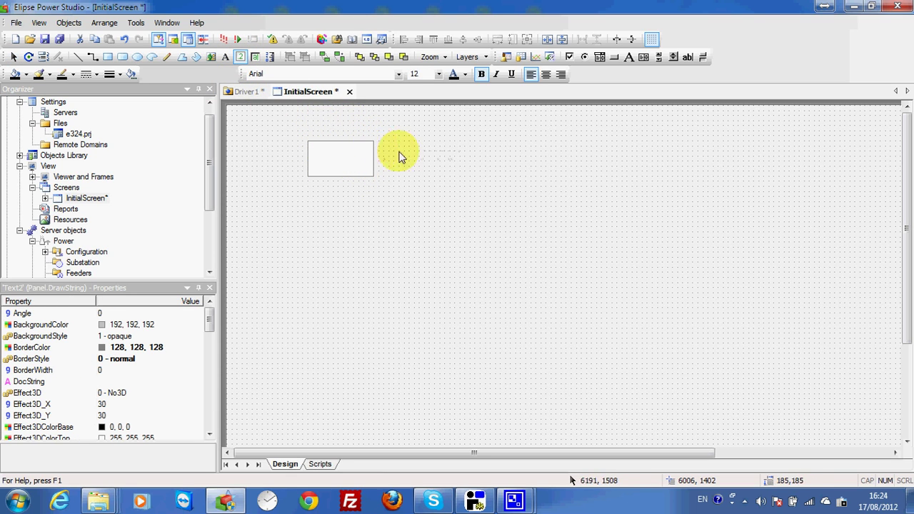
left_click_drag(379, 142, 438, 185)
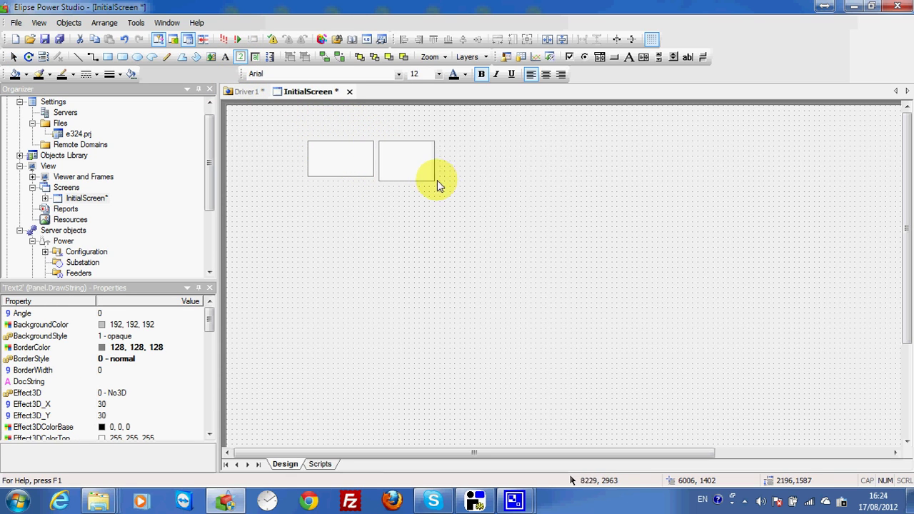
left_click(241, 58)
left_click_drag(444, 140, 510, 176)
left_click(245, 62)
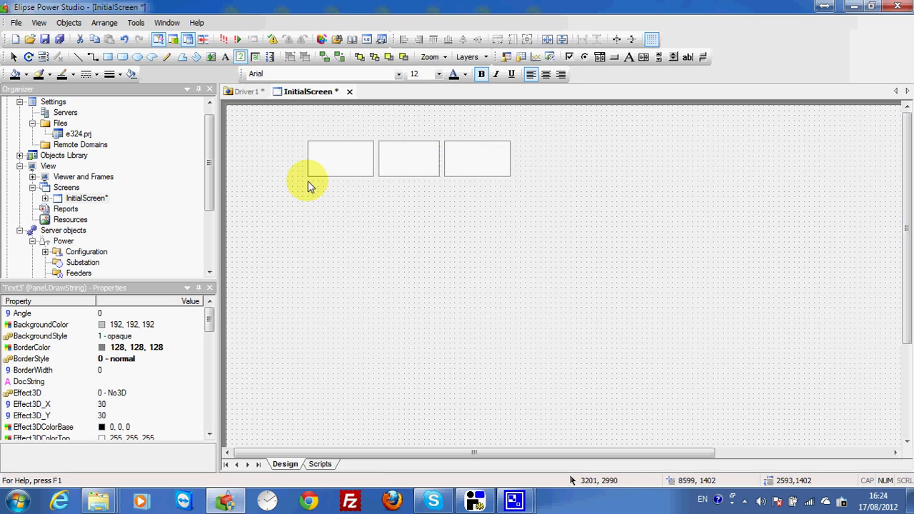
left_click_drag(308, 181, 510, 211)
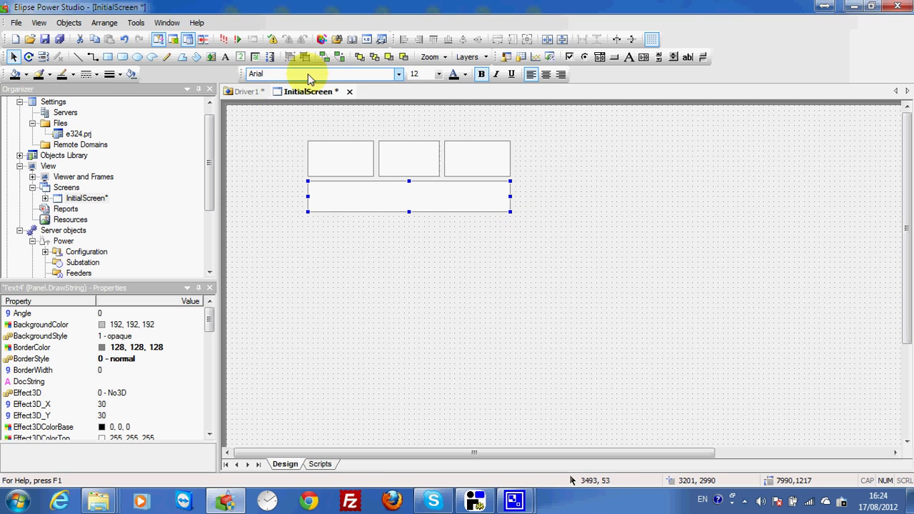
Draw two command buttons below the wide box and caption them Open and Close
left_click(614, 57)
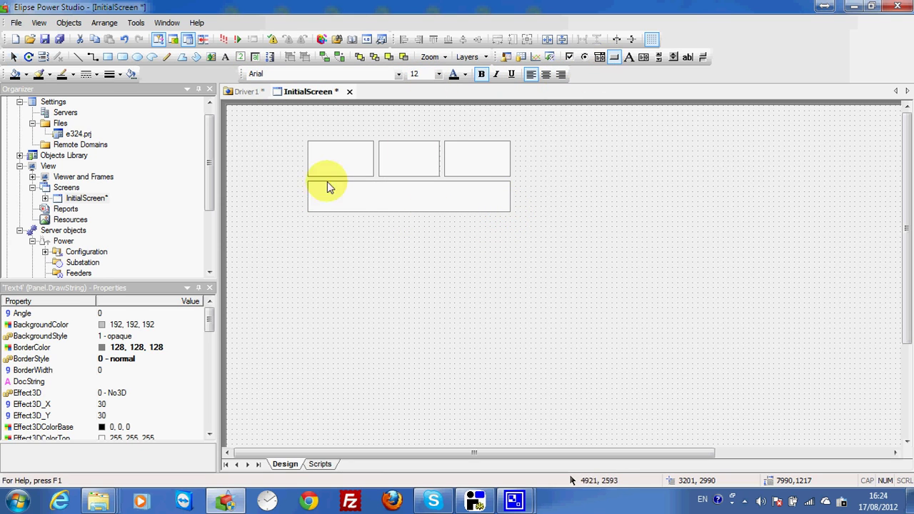
left_click_drag(310, 220, 393, 246)
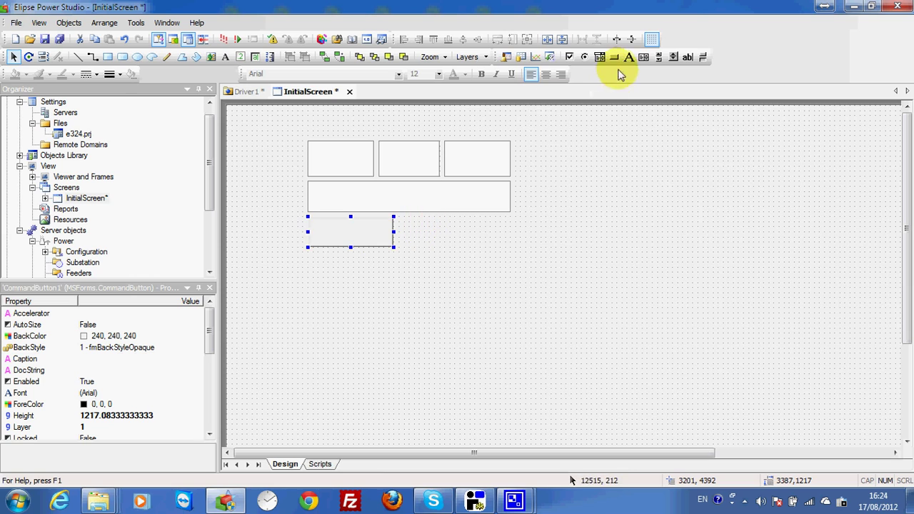
mouse_move(408, 216)
left_mouse_down()
mouse_move(486, 252)
mouse_move(490, 242)
left_mouse_up()
left_click(412, 229)
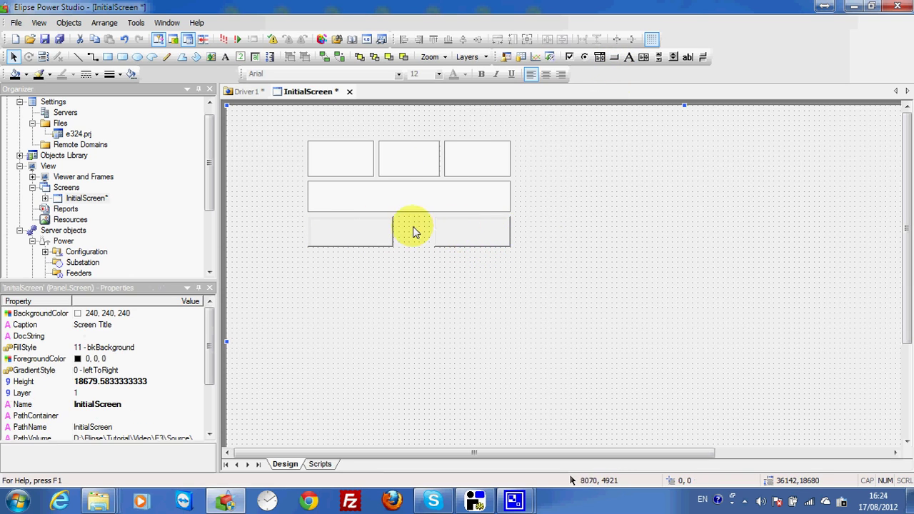
left_click(379, 232)
left_click(114, 359)
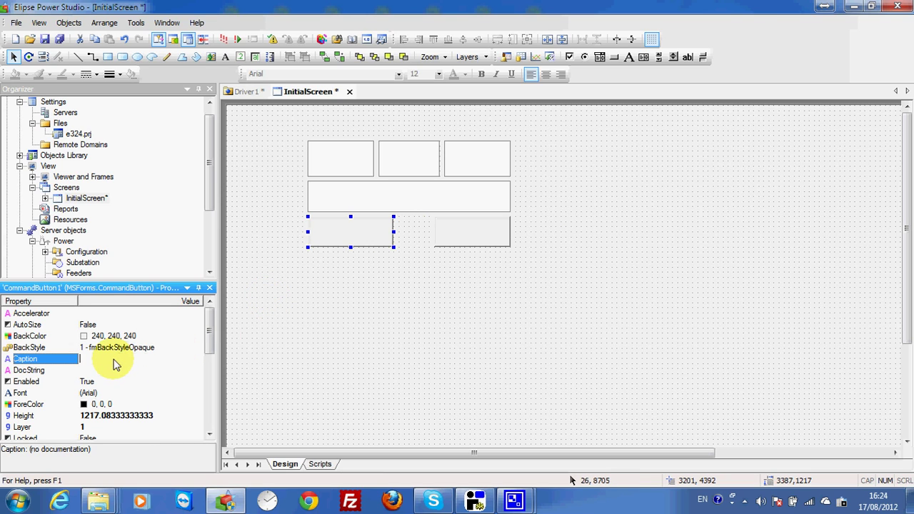
type("Open")
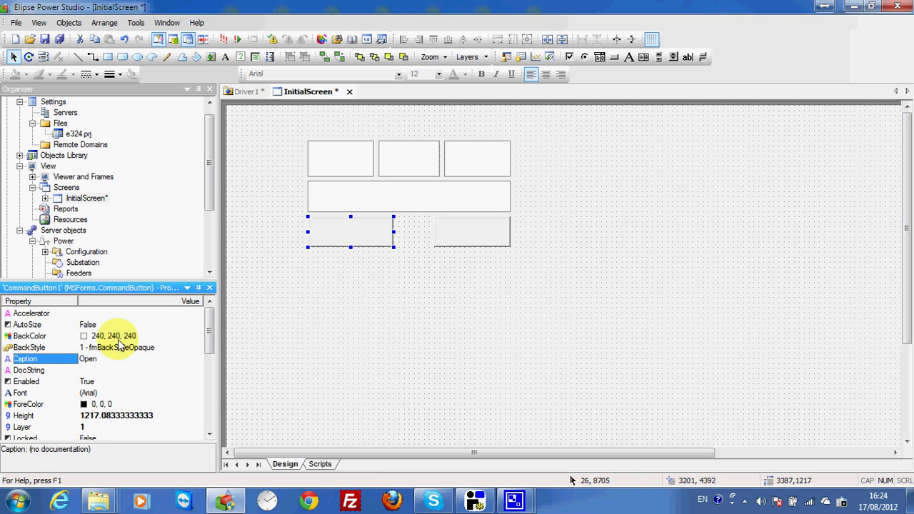
left_click(461, 237)
left_click(152, 359)
type("Close")
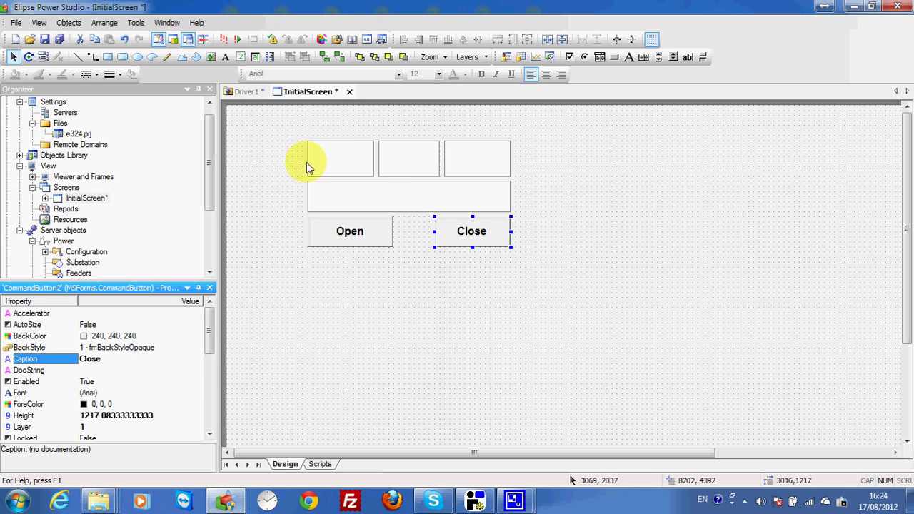
Link the first text box's Value to the phase A current magnitude in LLN0$DS3_Measurements
right_click(328, 163)
left_click(364, 471)
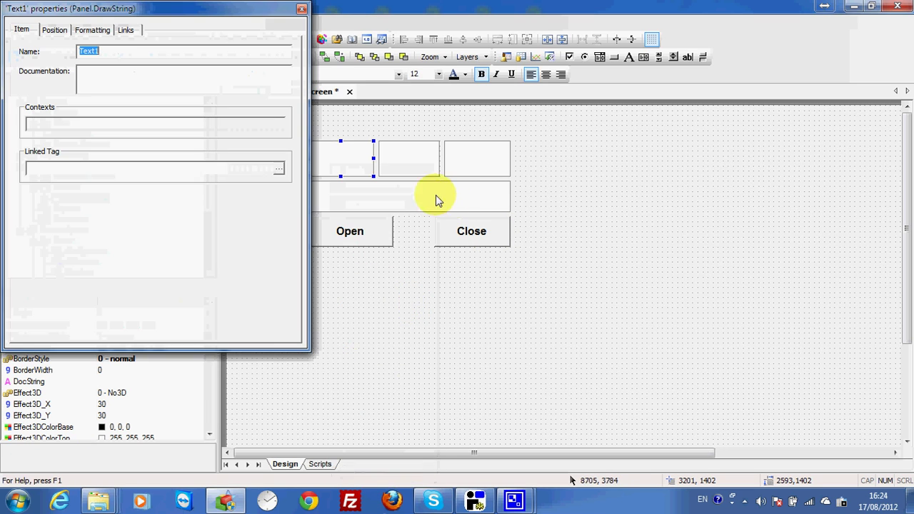
left_click_drag(171, 17, 183, 23)
left_click(138, 36)
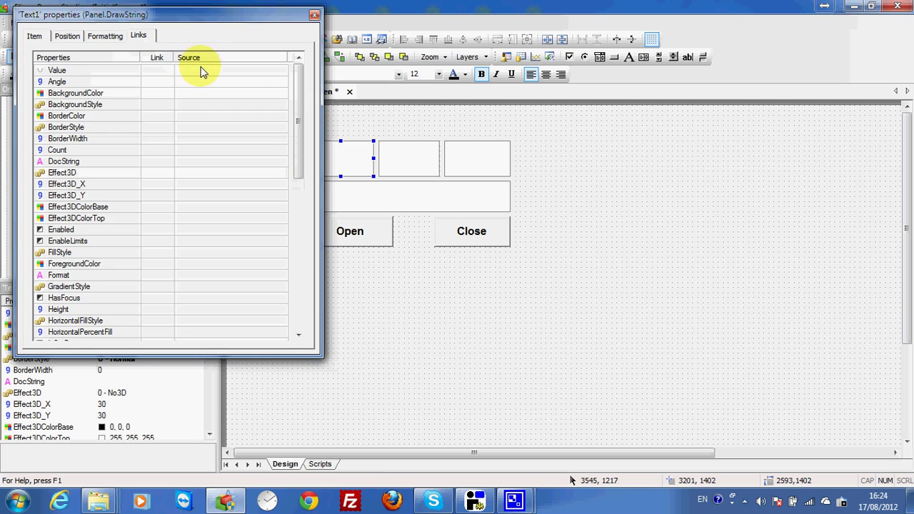
left_click(271, 81)
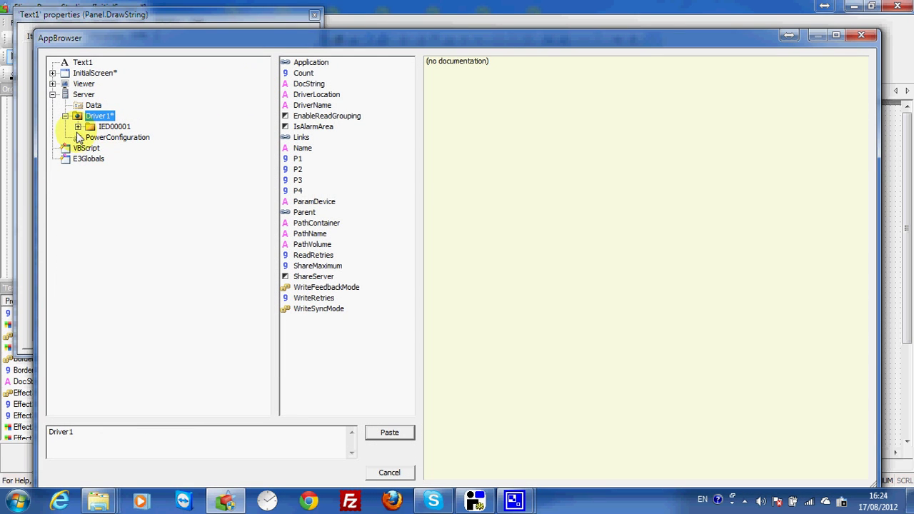
left_click(77, 127)
left_click(90, 137)
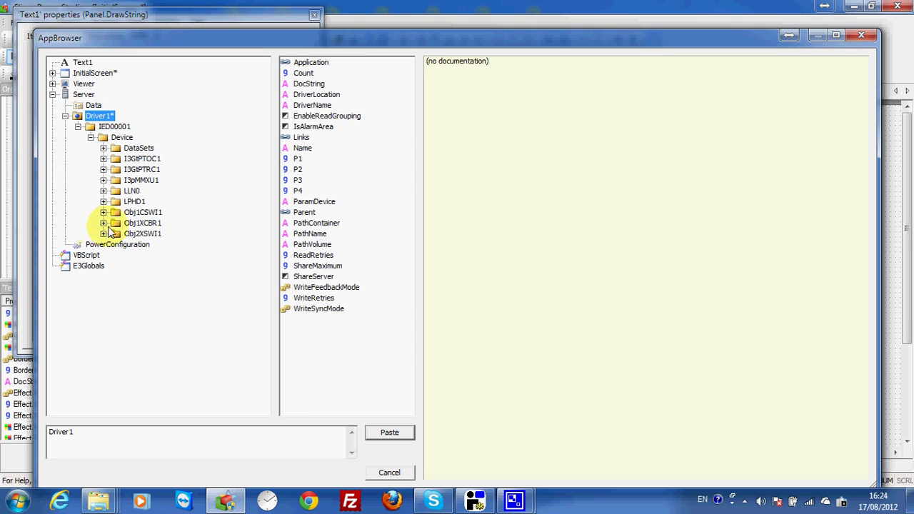
left_click(103, 148)
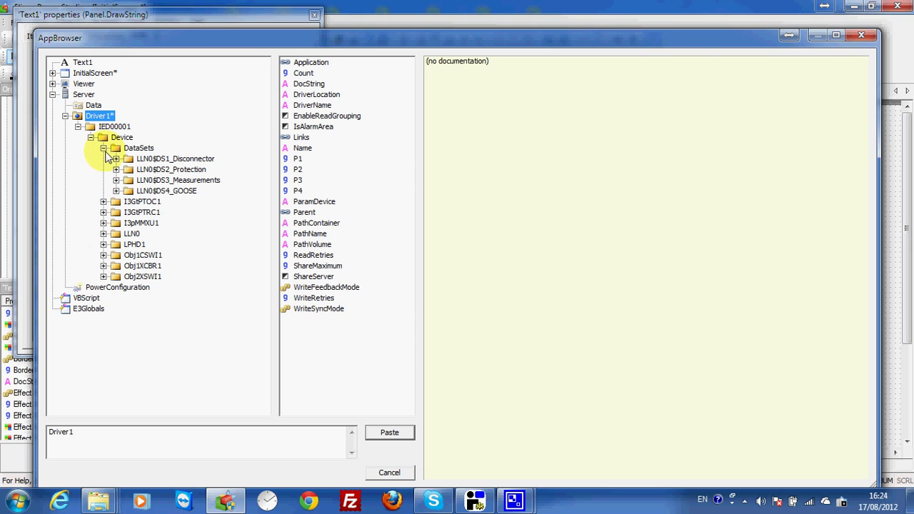
left_click(116, 180)
left_click(128, 191)
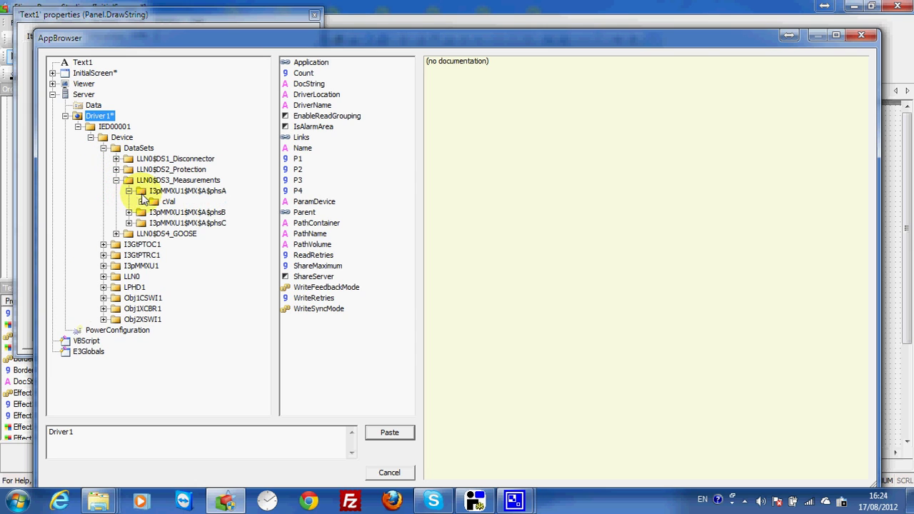
left_click(141, 202)
left_click(154, 212)
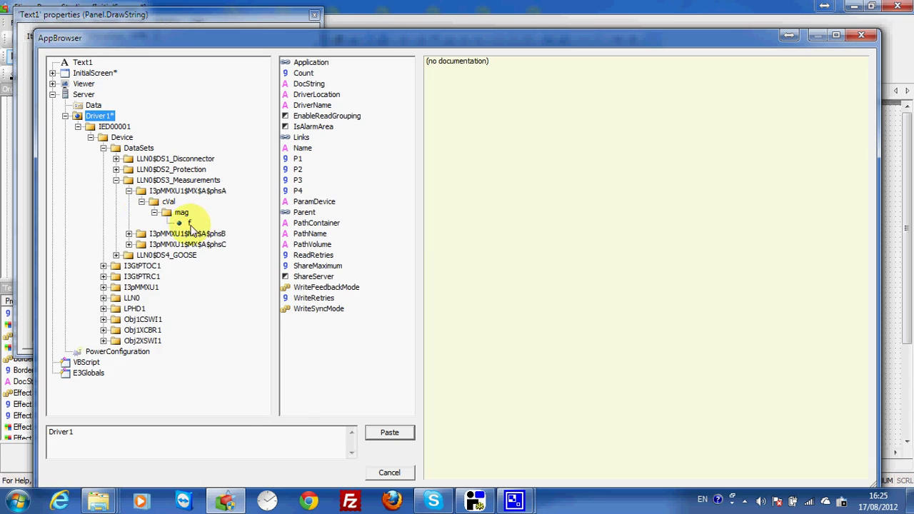
left_click(189, 223)
left_click(307, 62)
left_click(389, 432)
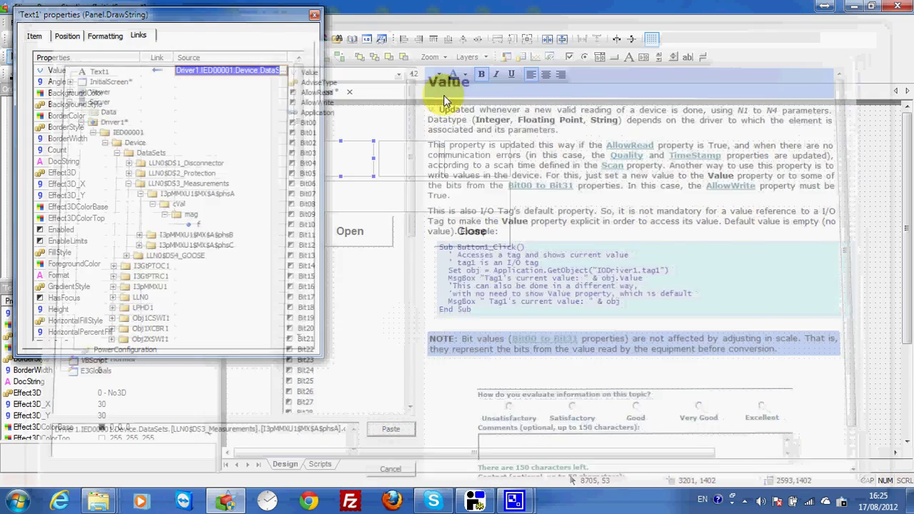
Link the second text box's Value to the phase B current magnitude f value
left_click(387, 143)
left_click(284, 74)
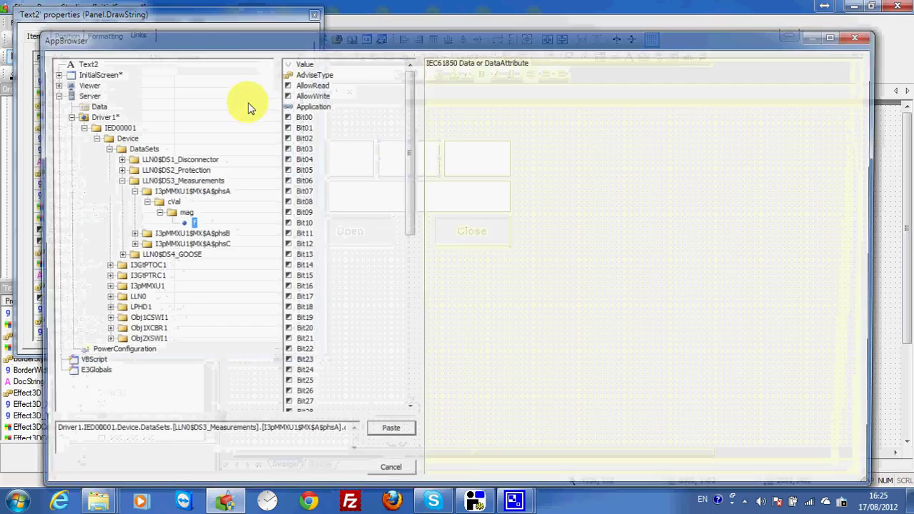
left_click(128, 234)
left_click(141, 244)
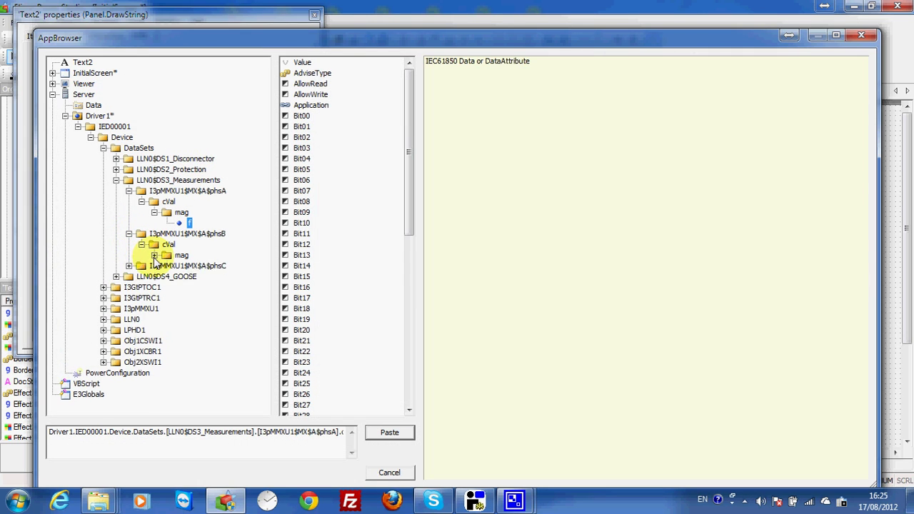
left_click(154, 256)
left_click(189, 266)
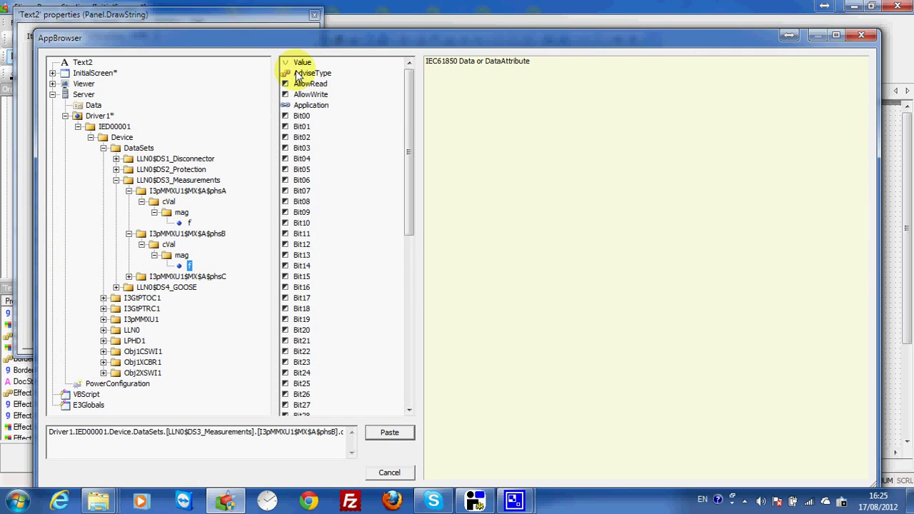
left_click(385, 433)
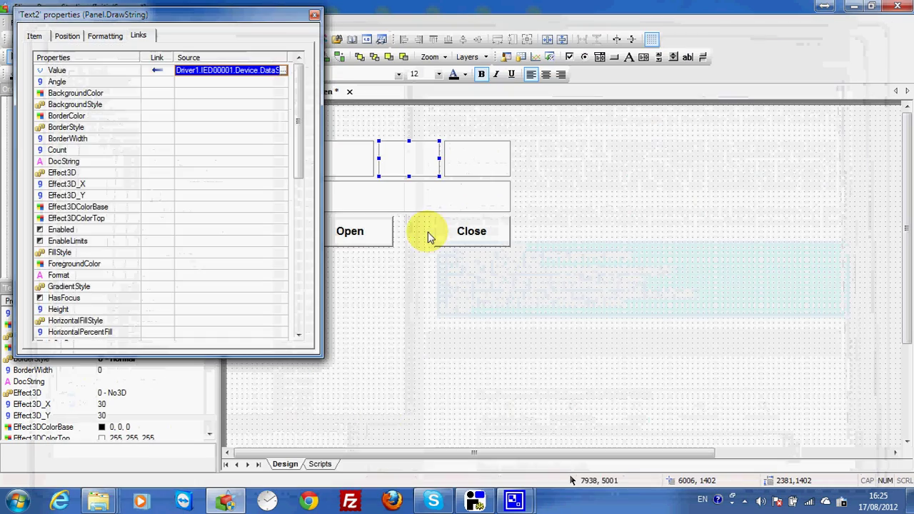
Link Text3's Value to the phase C current magnitude f value
left_click(457, 174)
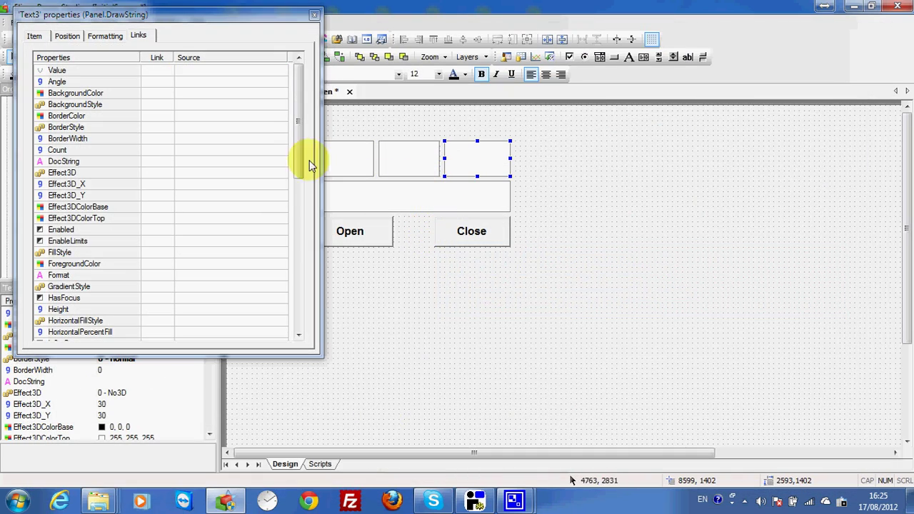
left_click(195, 71)
left_click(282, 70)
left_click(129, 244)
left_click(141, 255)
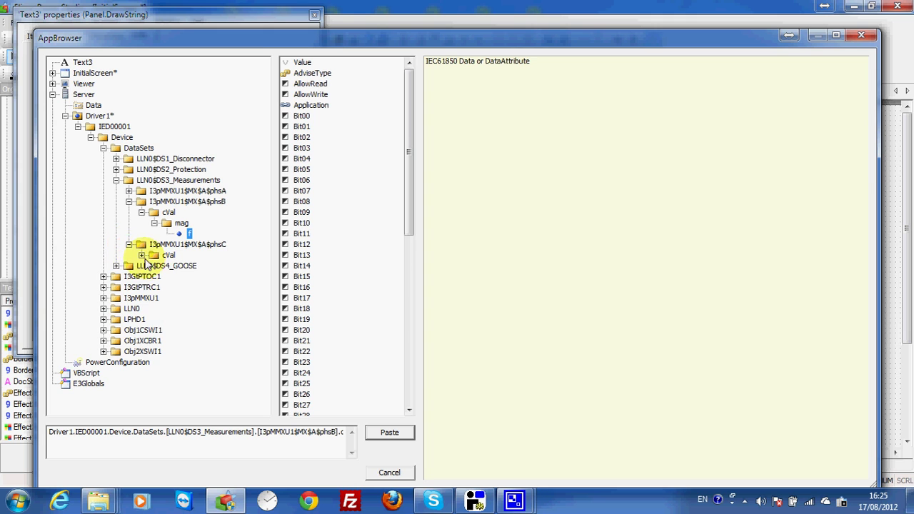
left_click(178, 266)
left_click(155, 265)
left_click(189, 276)
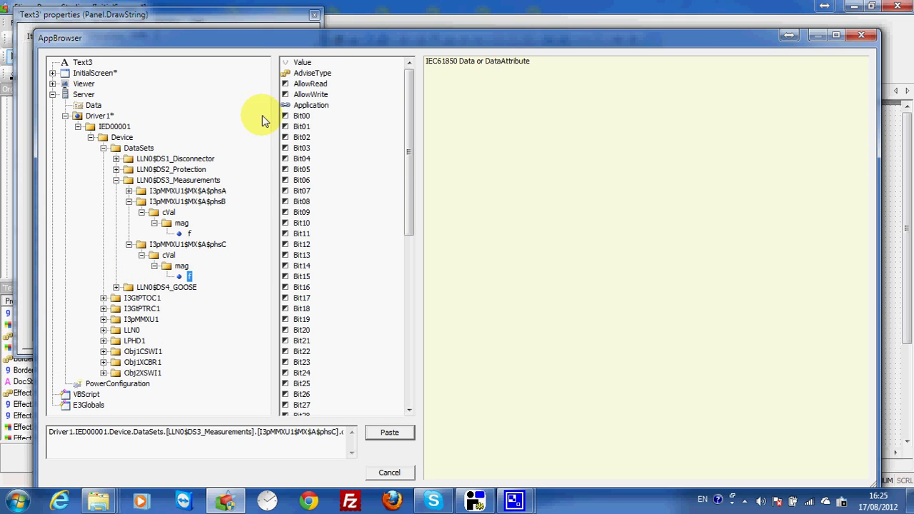
left_click(302, 63)
left_click(389, 434)
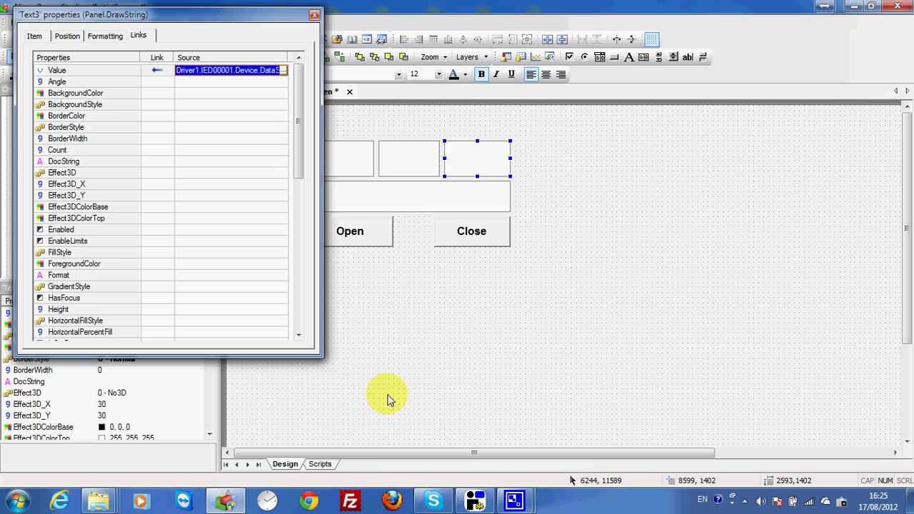
Paste Obj1CSWI1$ST$Pos stVal's Value from LLN0$DS2_Protection as Text4's Value source
left_click(402, 207)
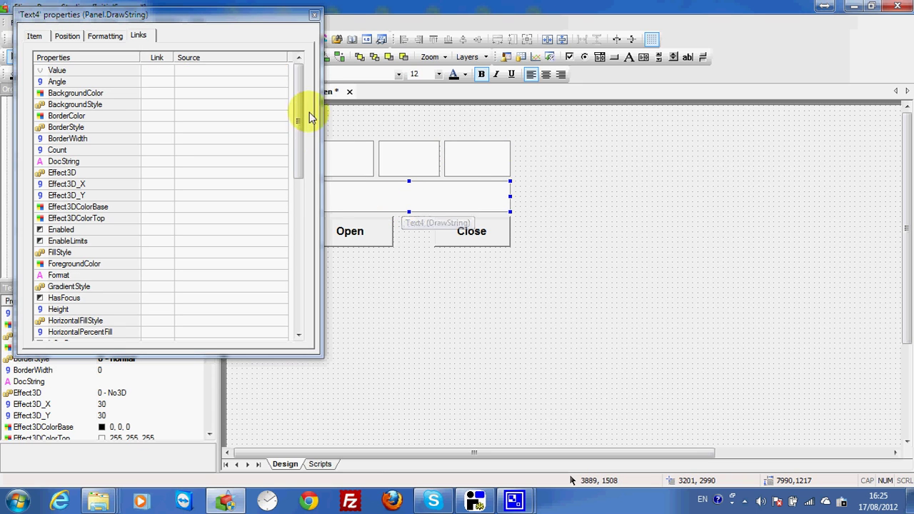
left_click(282, 71)
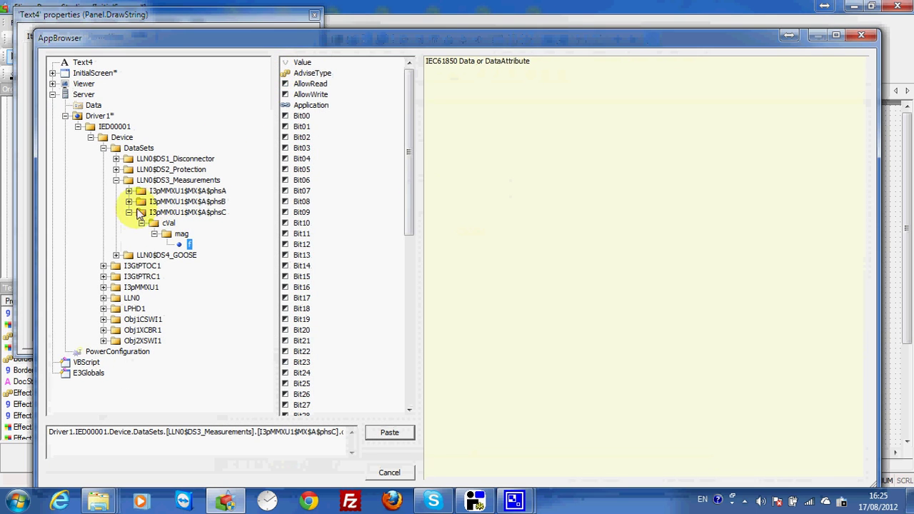
left_click(129, 212)
left_click(115, 180)
left_click(90, 138)
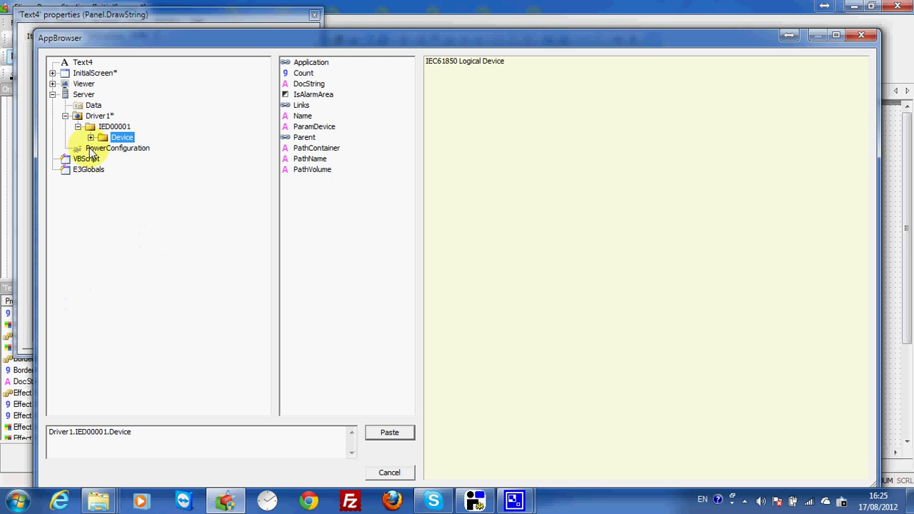
left_click(91, 138)
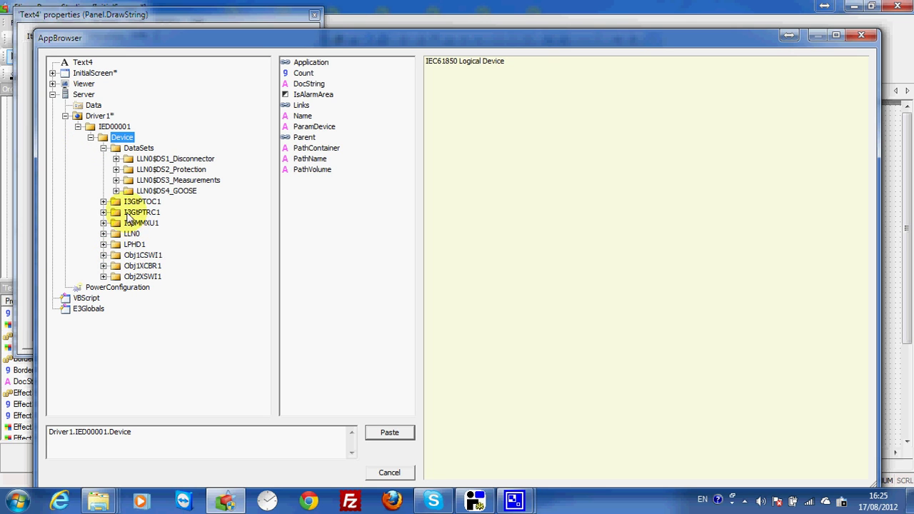
left_click(116, 170)
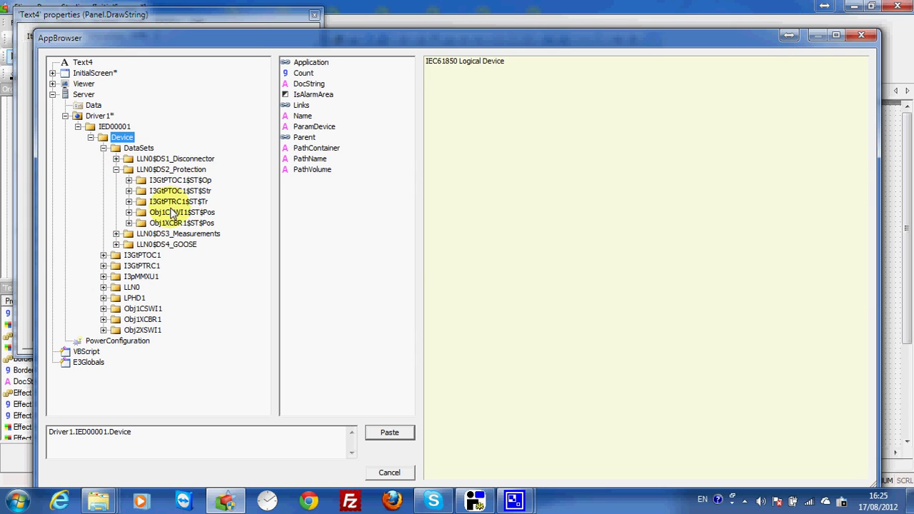
left_click(179, 212)
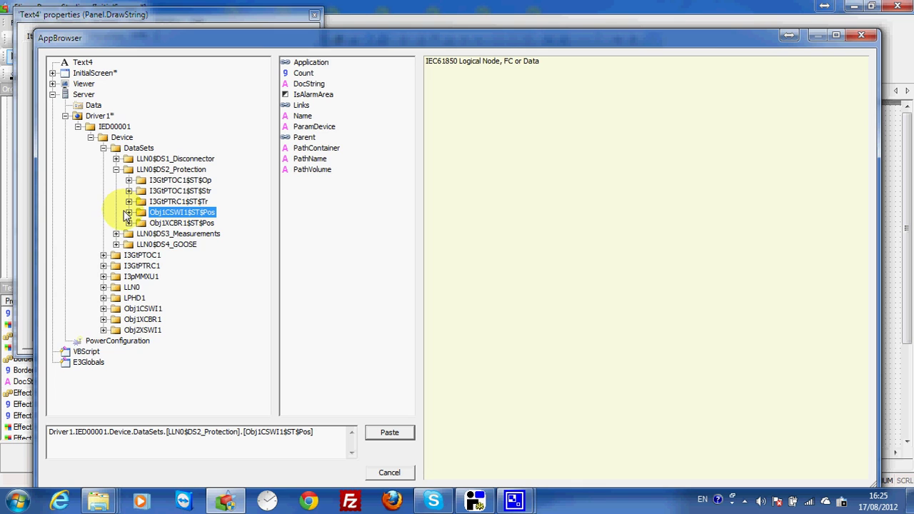
left_click(129, 212)
left_click(168, 224)
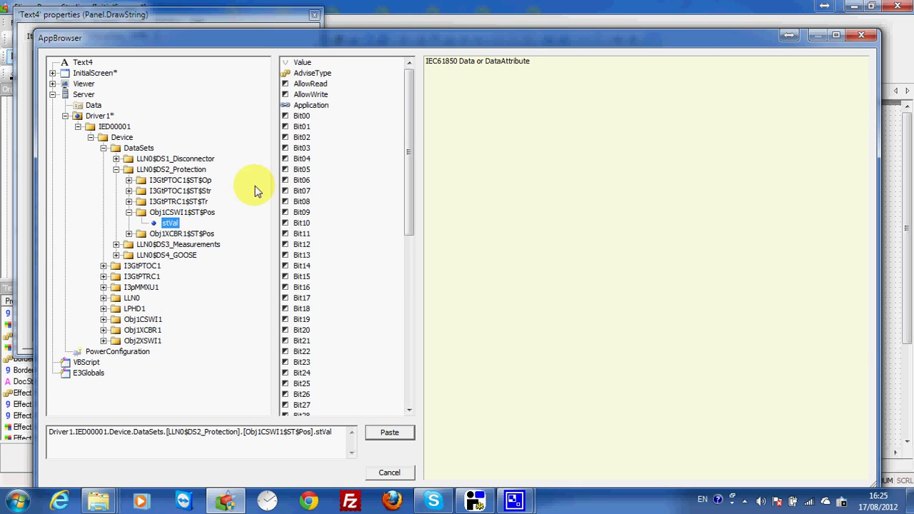
left_click(297, 62)
left_click(390, 433)
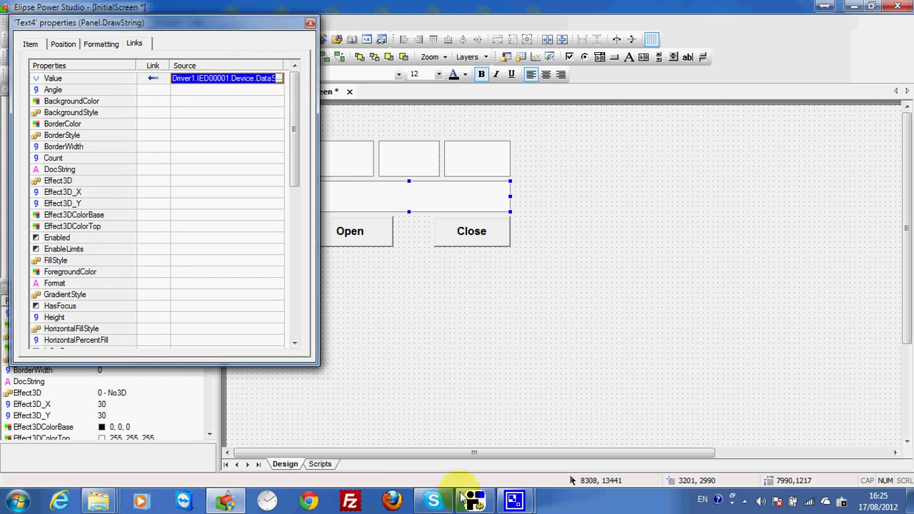
Check the tripped relay simulator and Driver1's stVal of 2, minimize the simulator, reopen InitialScreen
left_click(475, 502)
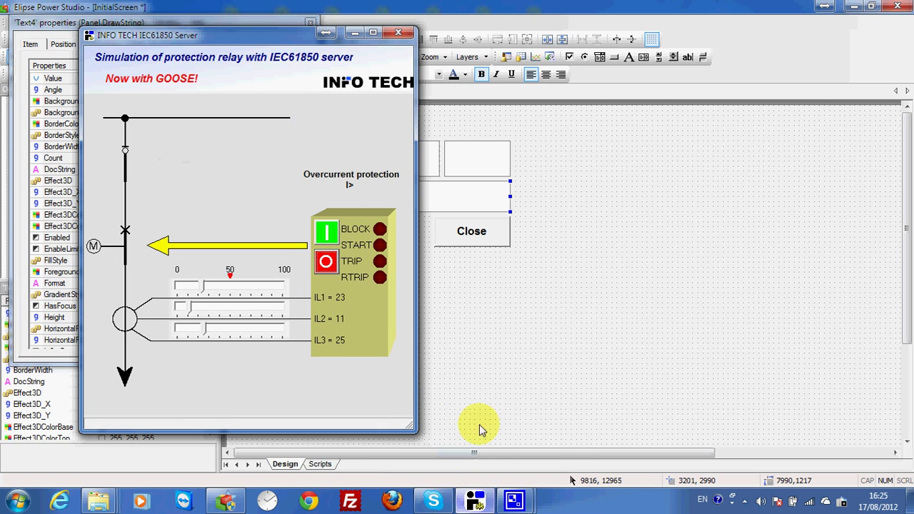
left_click_drag(263, 36, 328, 38)
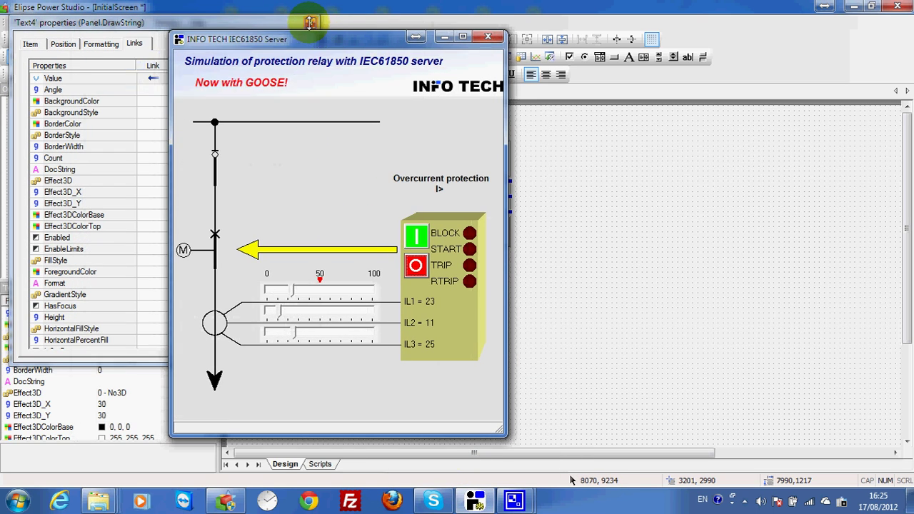
left_click(307, 12)
left_click(178, 198)
left_click_drag(207, 198, 203, 245)
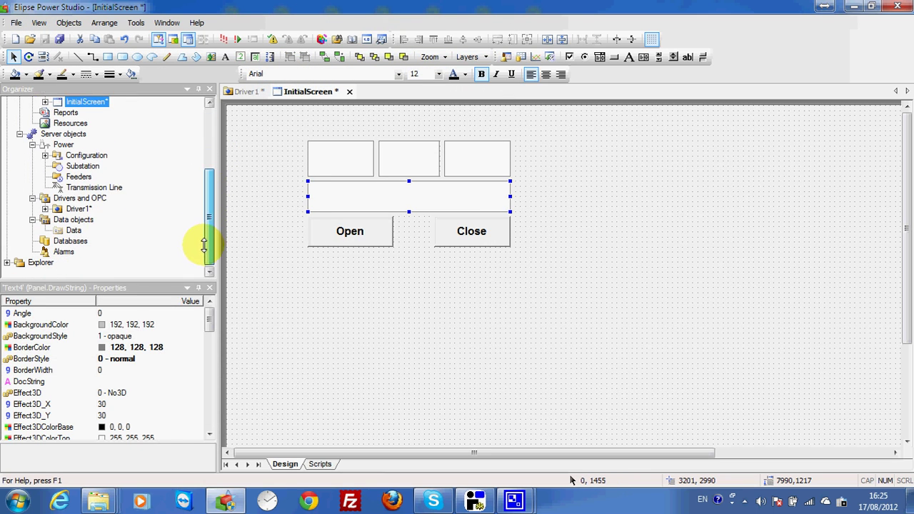
double_click(84, 212)
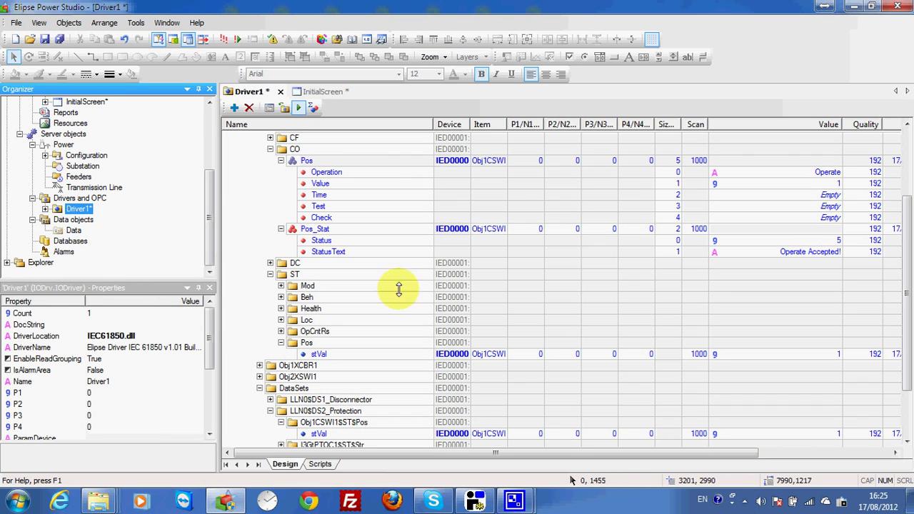
left_click(475, 500)
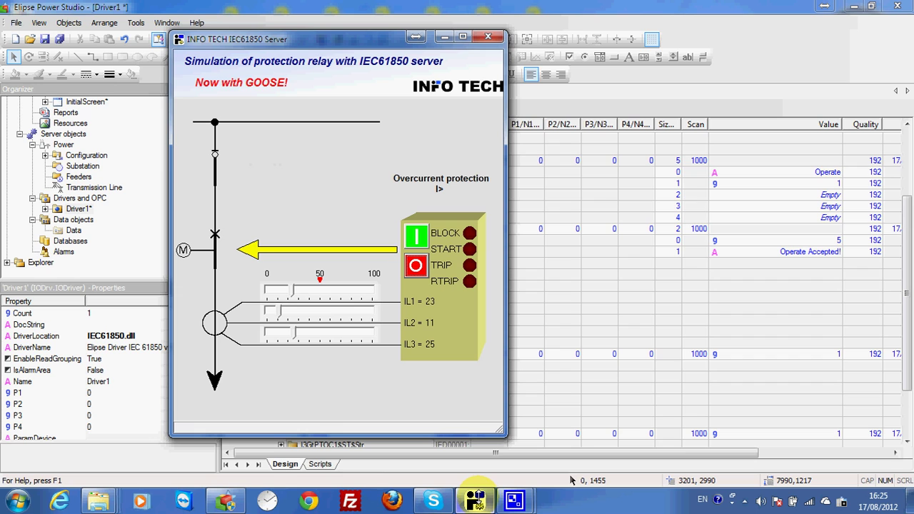
left_click(443, 37)
left_click_drag(207, 207, 179, 153)
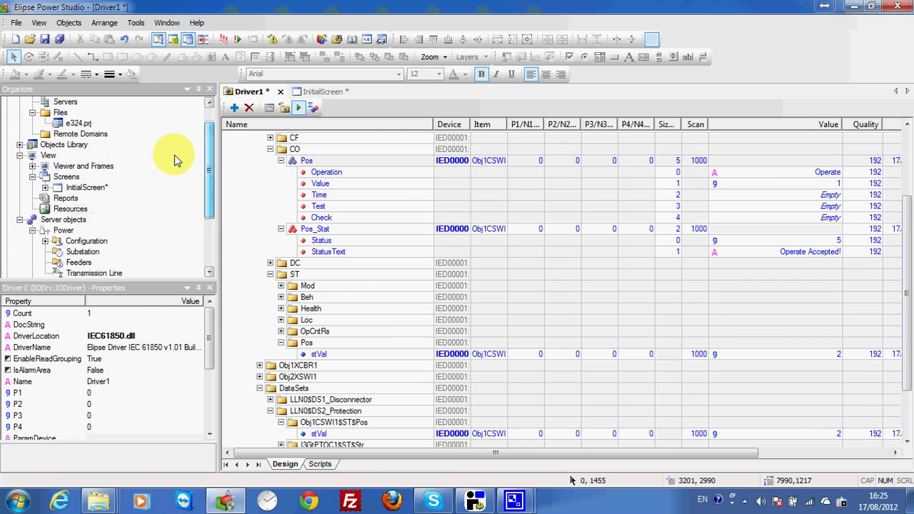
double_click(86, 188)
Change Text4's Value link type to a Table connection
right_click(364, 194)
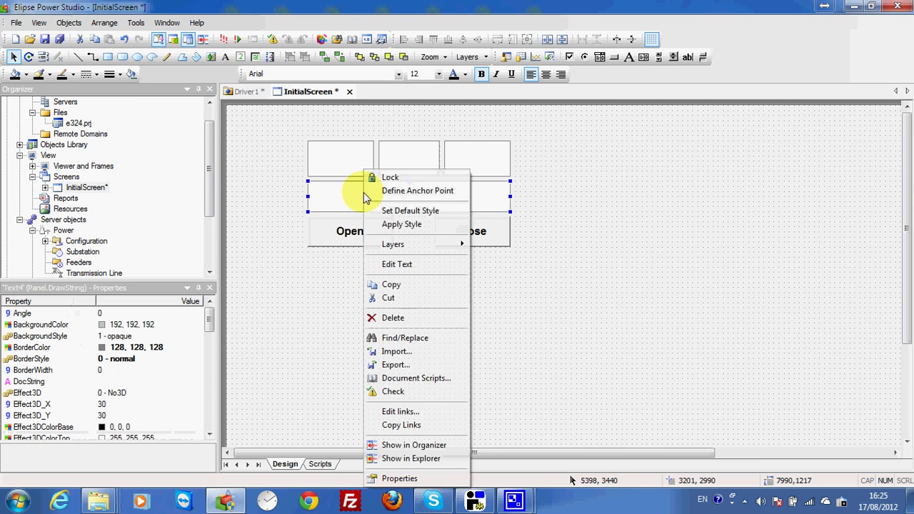
left_click(425, 477)
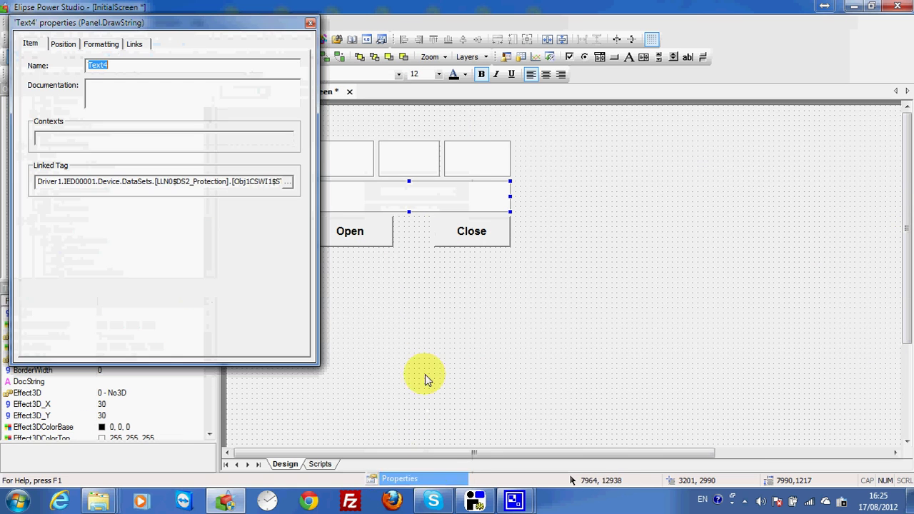
left_click(134, 44)
left_click(151, 78)
left_click(193, 163)
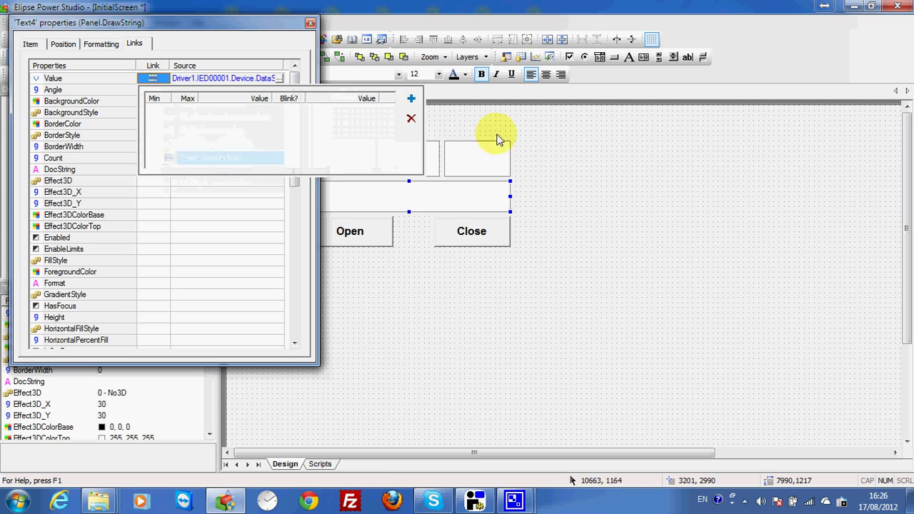
Add table rows mapping 1 to BREAKER CLOSED and 2 to BREAKER OPENED, then close properties
left_click(410, 98)
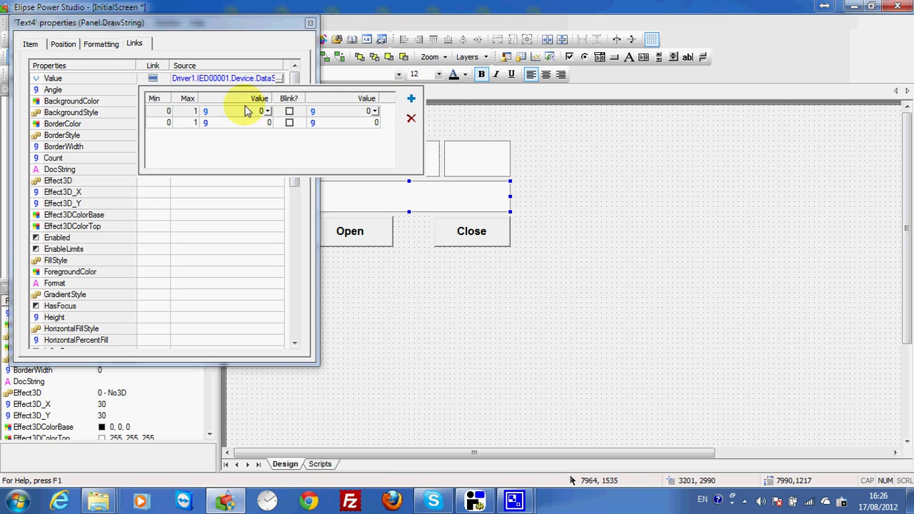
left_click(187, 112)
type("1")
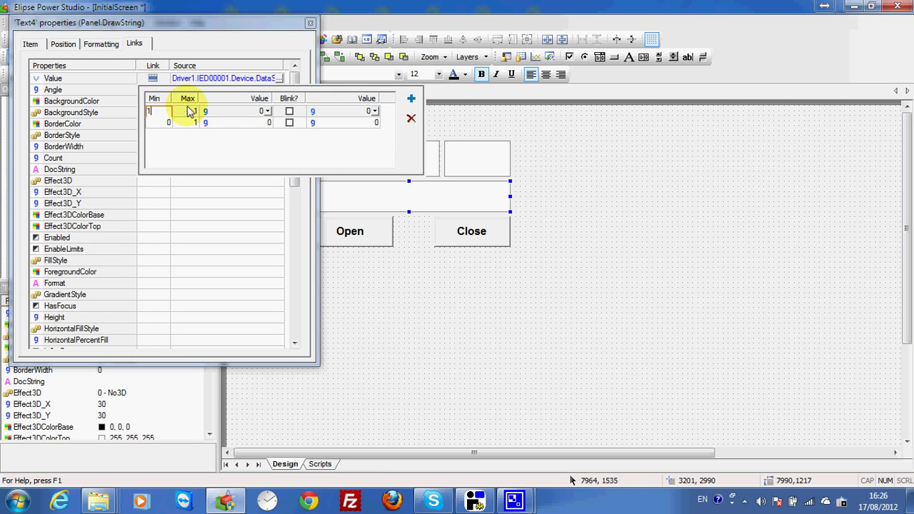
left_click(229, 112)
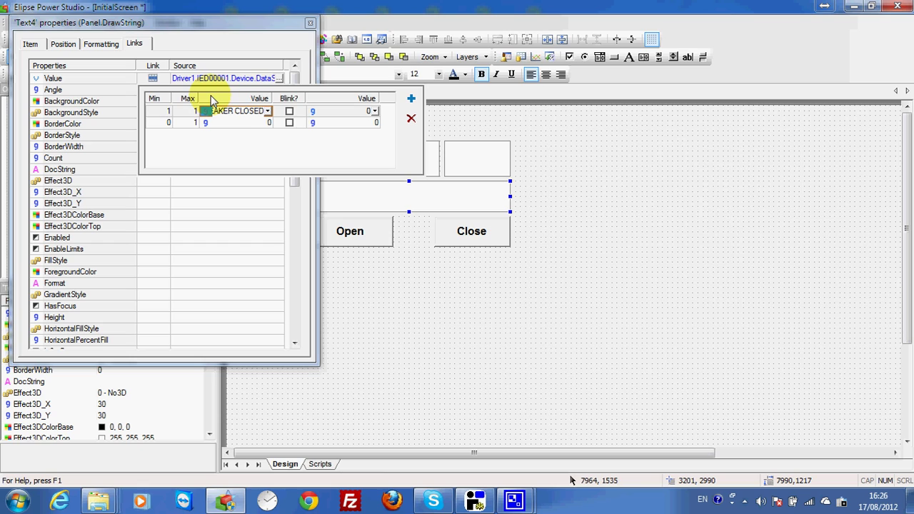
left_click(166, 123)
type("2")
left_click(182, 126)
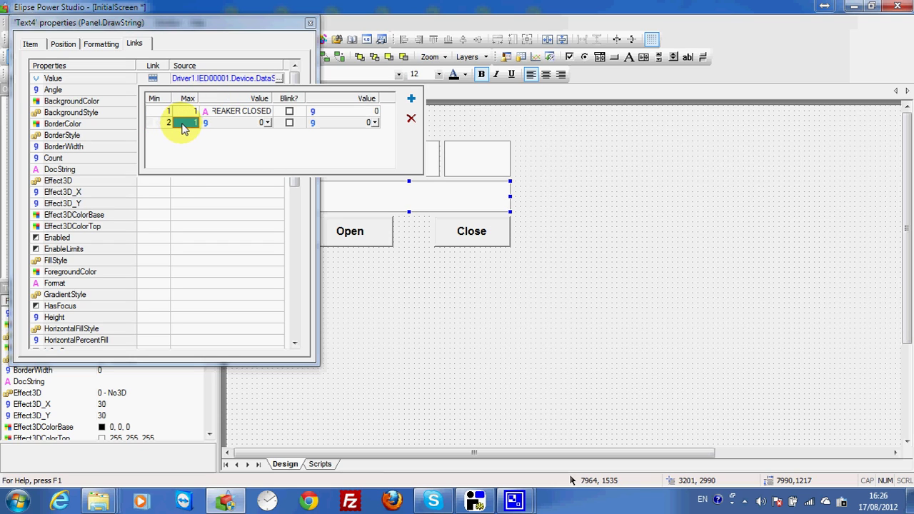
type("2")
left_click(221, 122)
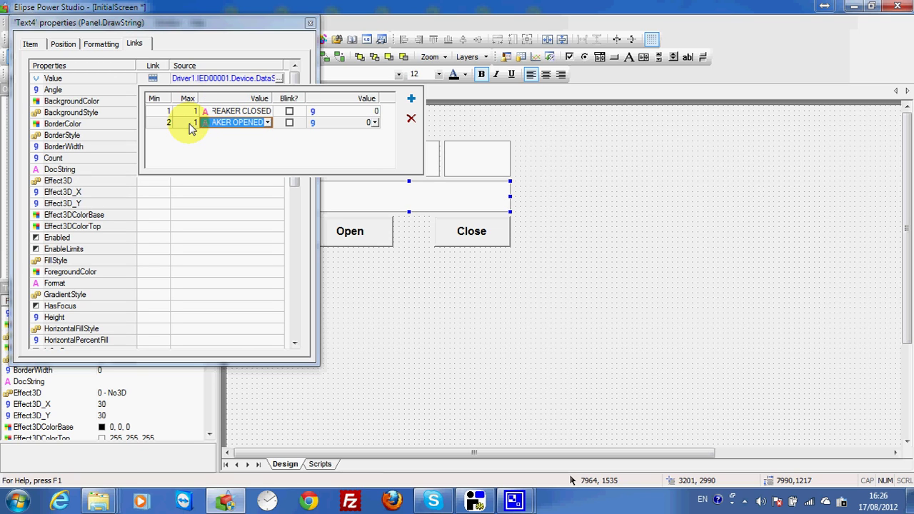
key("Return")
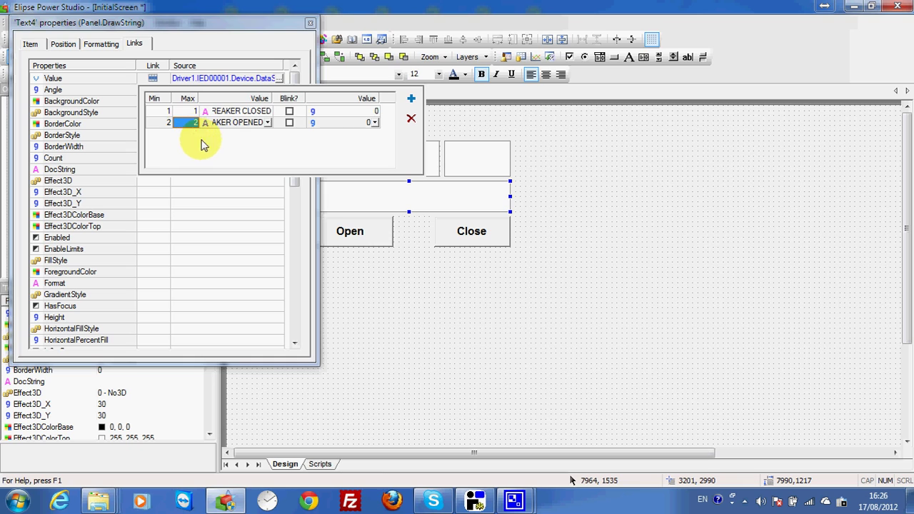
left_click(218, 44)
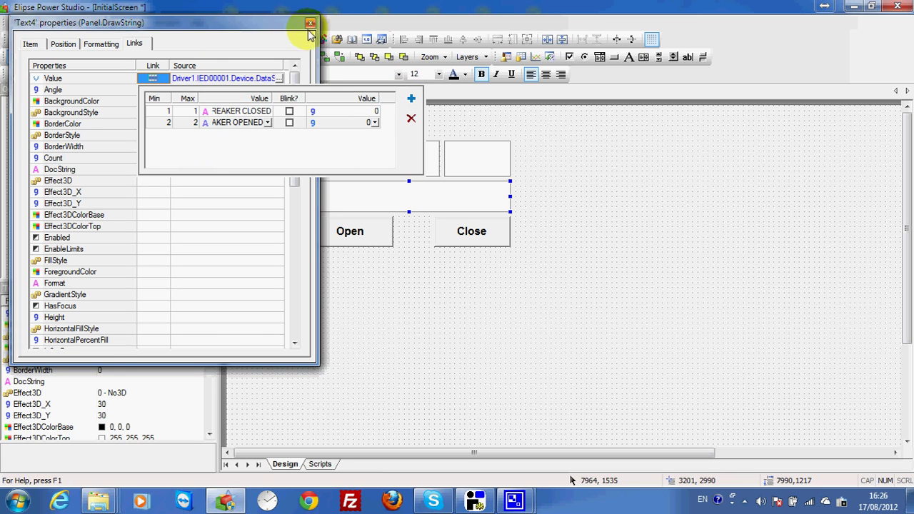
left_click(311, 25)
Create a Click procedure for the Open button on InitialScreen
left_click(469, 127)
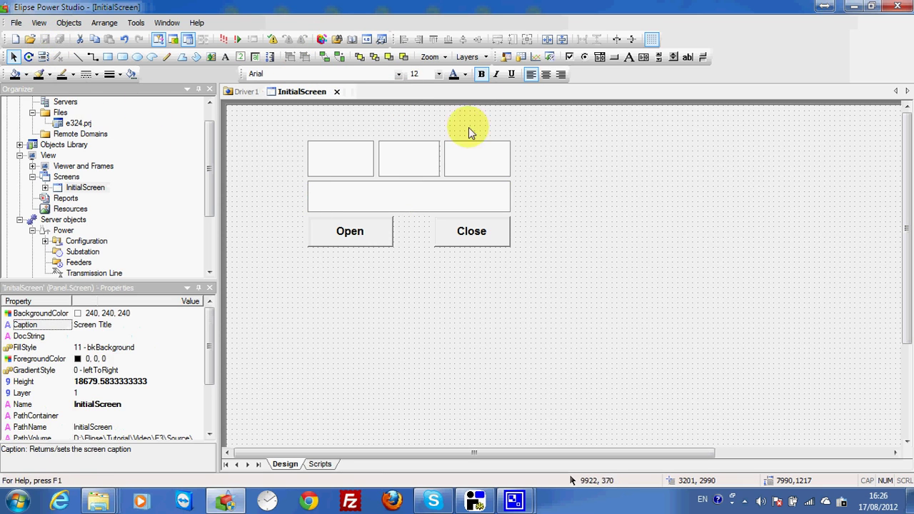
double_click(343, 235)
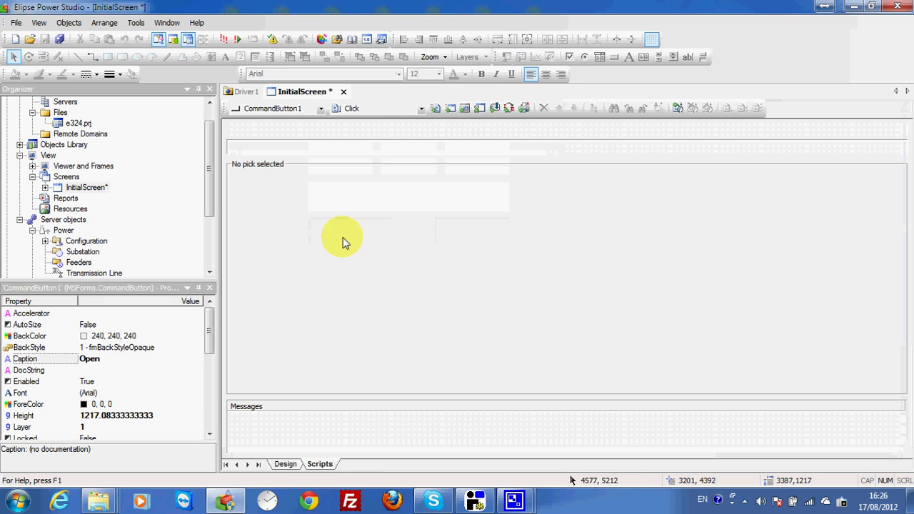
left_click(439, 109)
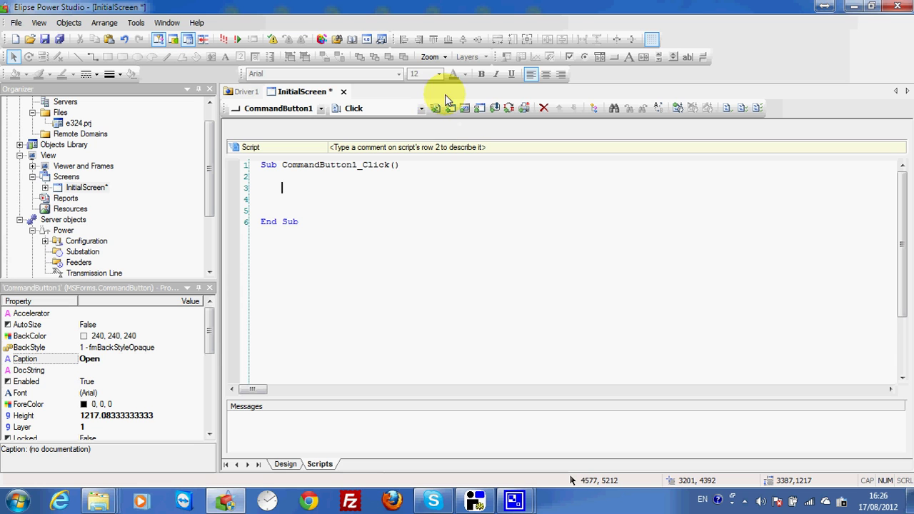
Insert the Obj1CSWI1 CO Pos Operation value into the Open button script, setting it to Operate
left_click(593, 109)
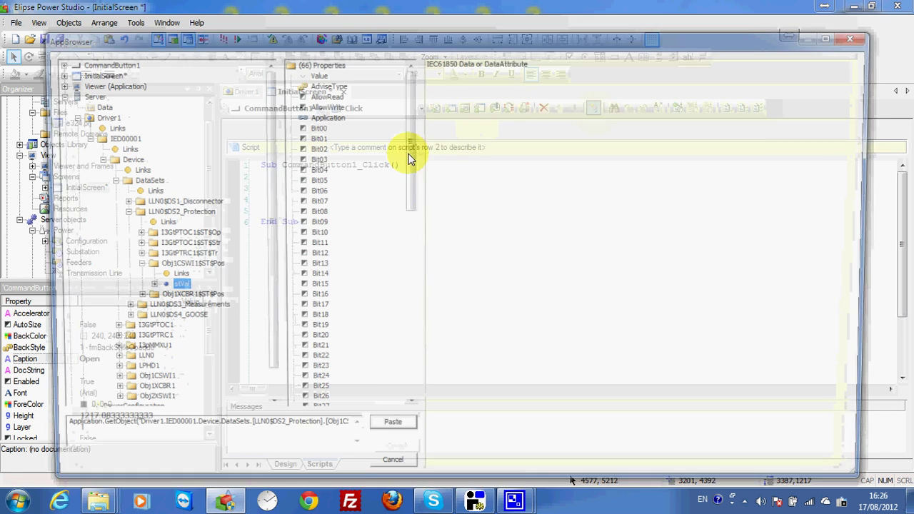
left_click(116, 202)
left_click(103, 180)
left_click(91, 158)
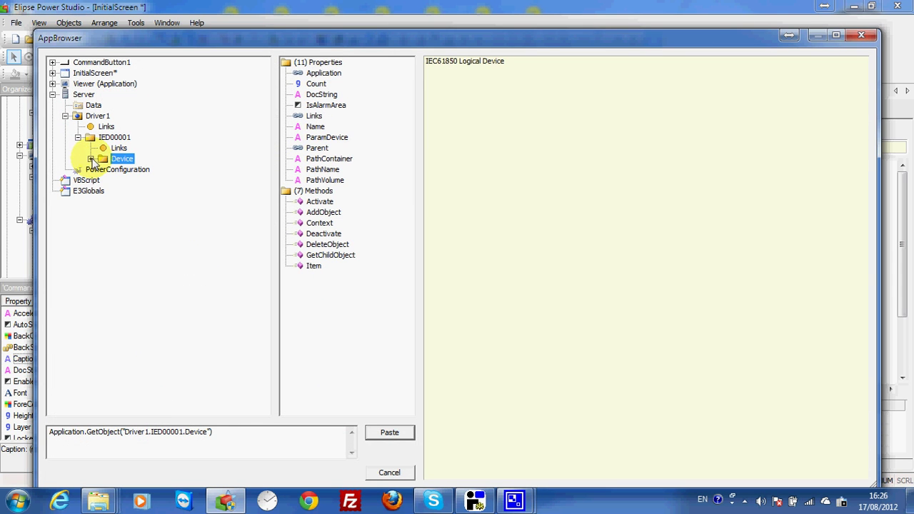
left_click(91, 158)
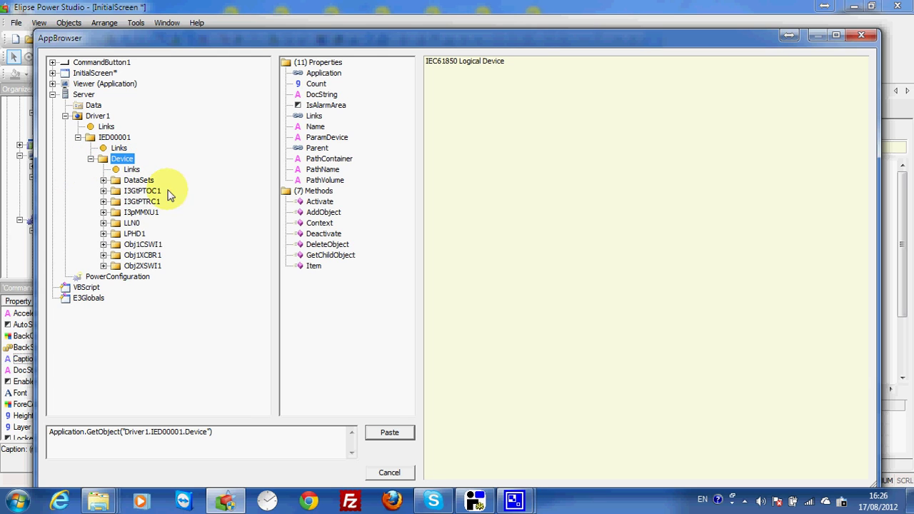
left_click(136, 244)
left_click(103, 244)
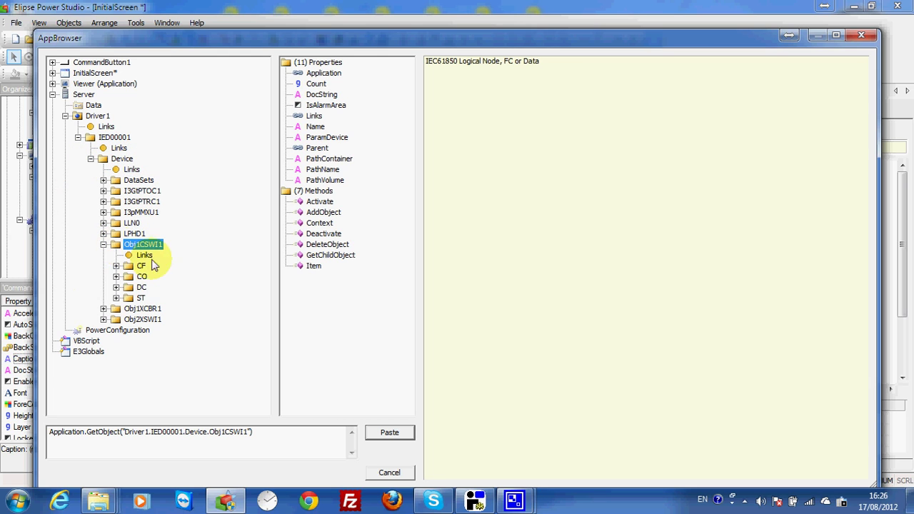
left_click(116, 276)
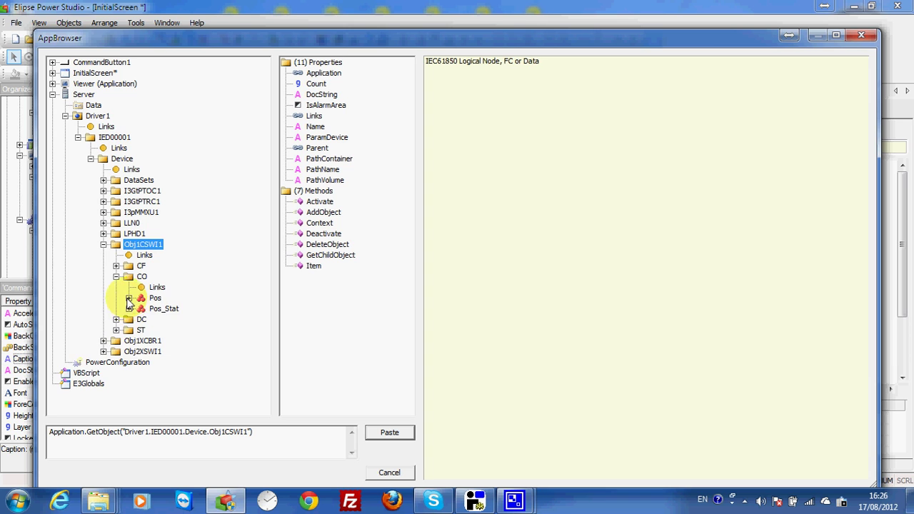
left_click(129, 298)
left_click(179, 330)
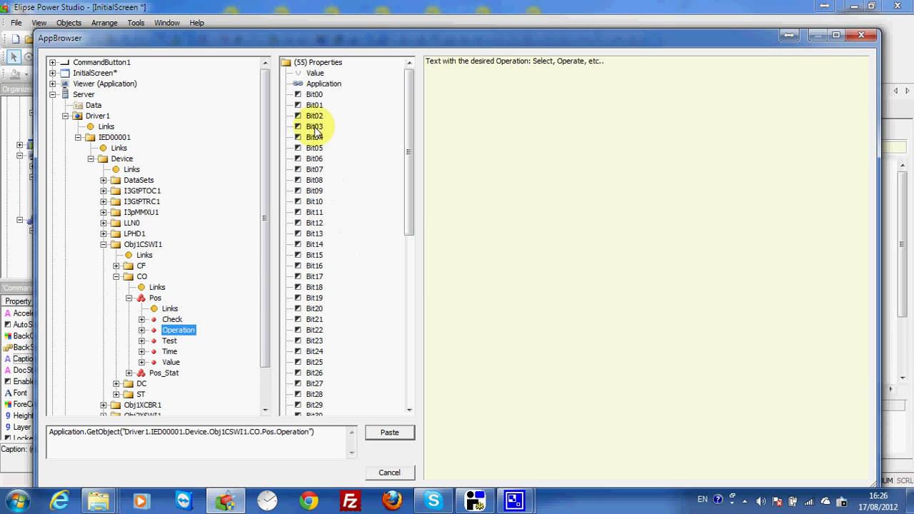
left_click(317, 73)
left_click(389, 432)
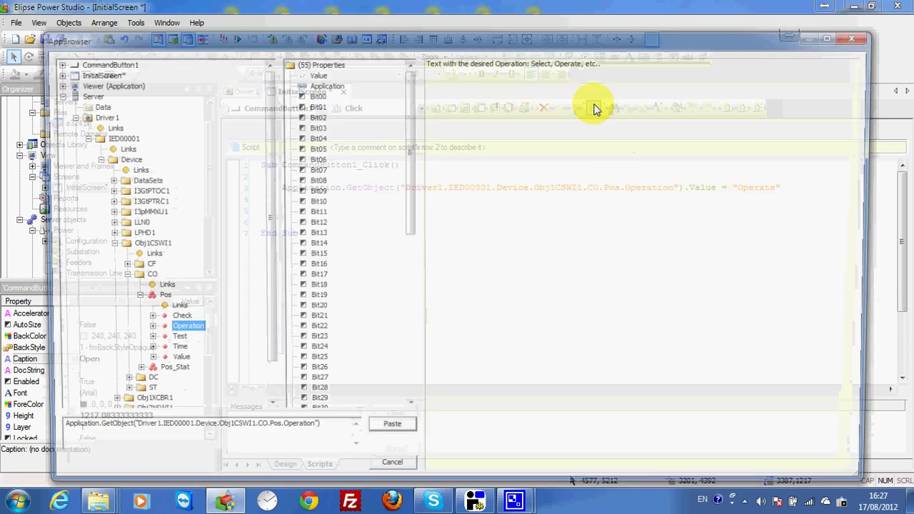
Add a Pos.Value = 0 line to the Open button script
left_click(593, 108)
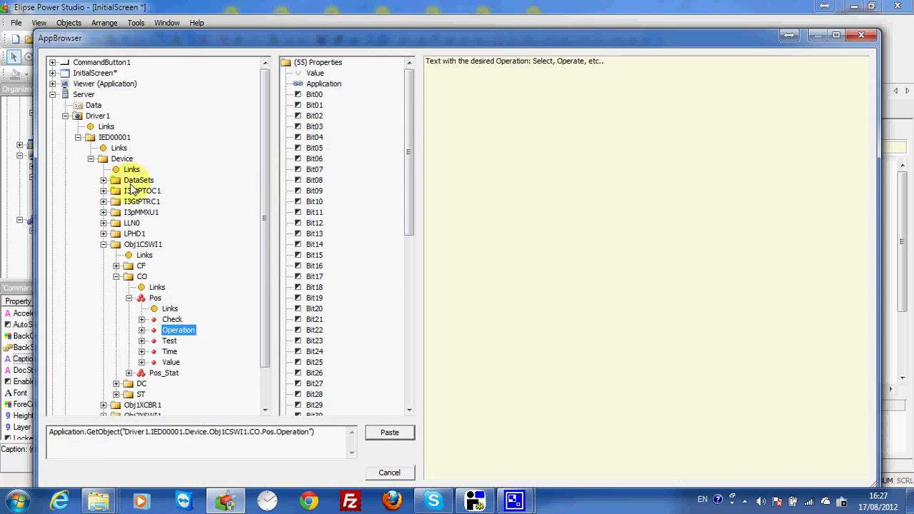
left_click(171, 362)
left_click(387, 430)
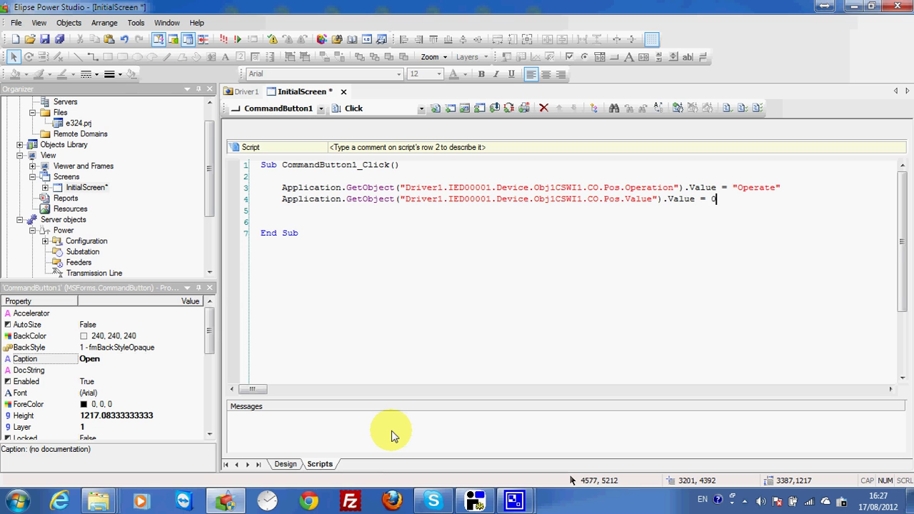
key("Return")
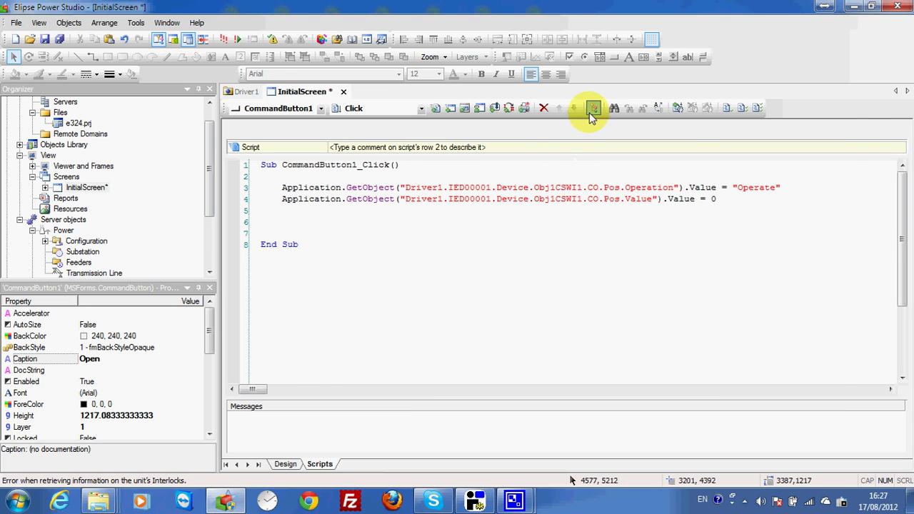
Add a Pos.Write call without the EWriteSyncMode argument, then select and copy script lines 3–5
left_click(592, 114)
left_click(156, 298)
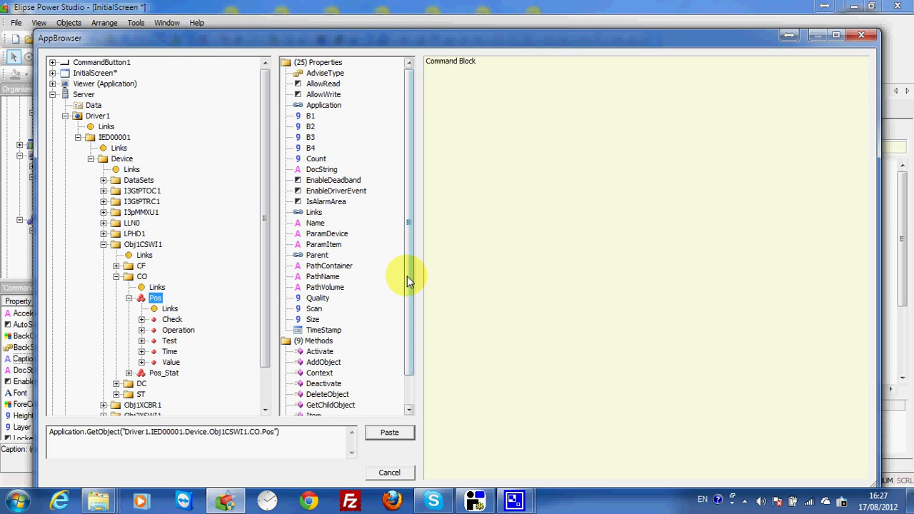
scroll(408, 276, "down", 1)
left_click(315, 394)
left_click(389, 433)
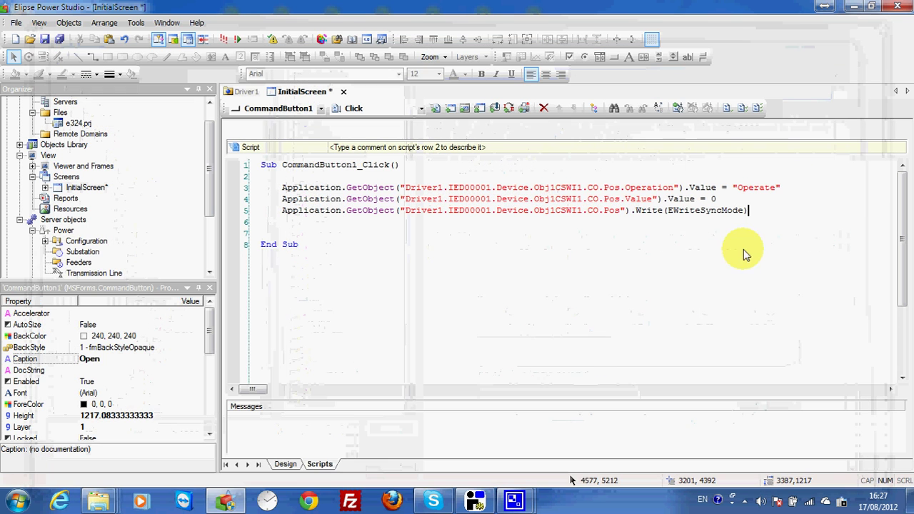
left_click_drag(744, 211, 678, 217)
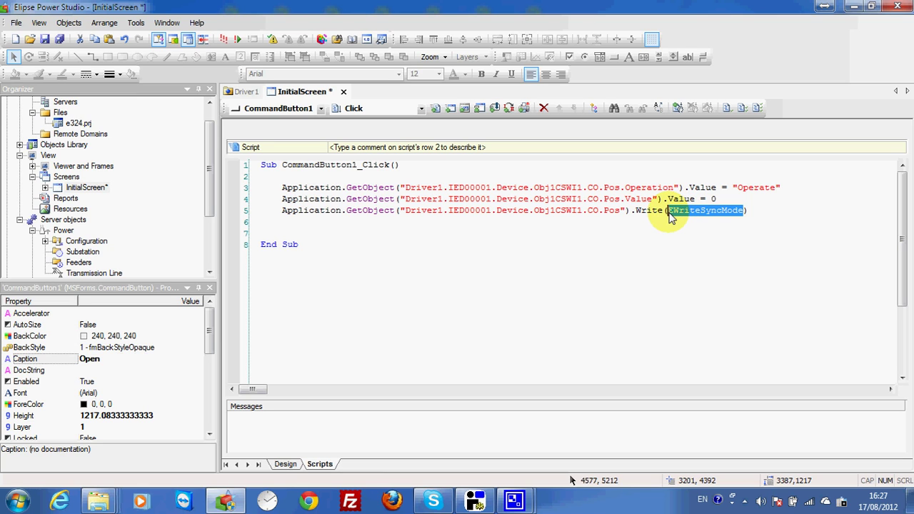
key("Delete")
left_click_drag(675, 210, 240, 196)
key("ctrl+c")
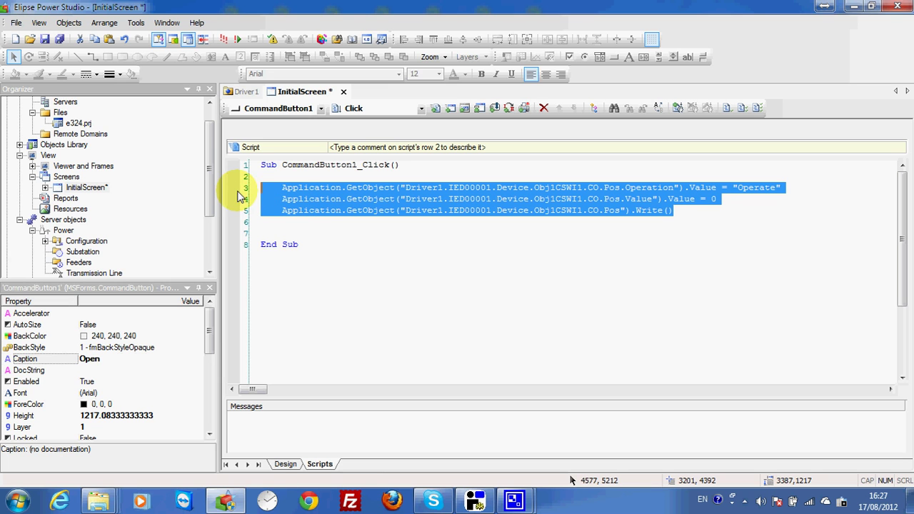
Give the Close button a Click script with the copied Pos lines, Value changed to 1, and save InitialScreen
left_click(286, 464)
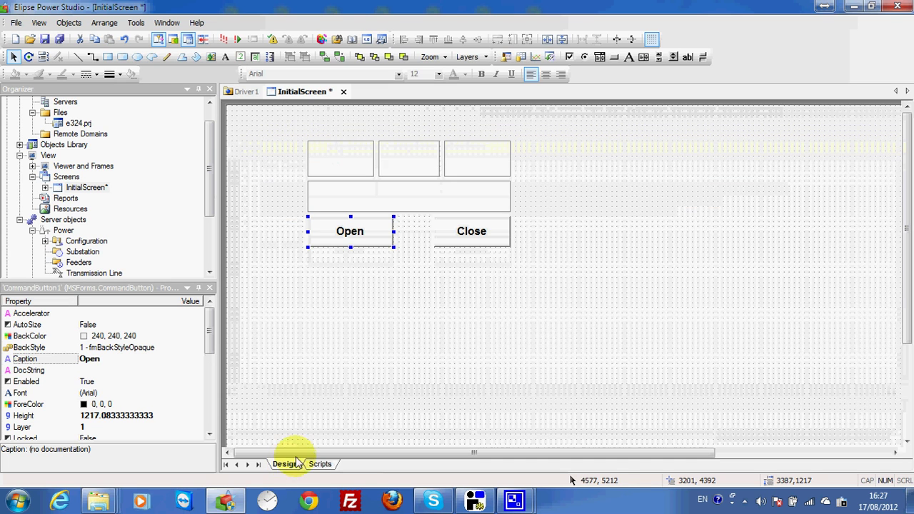
double_click(460, 246)
left_click(435, 108)
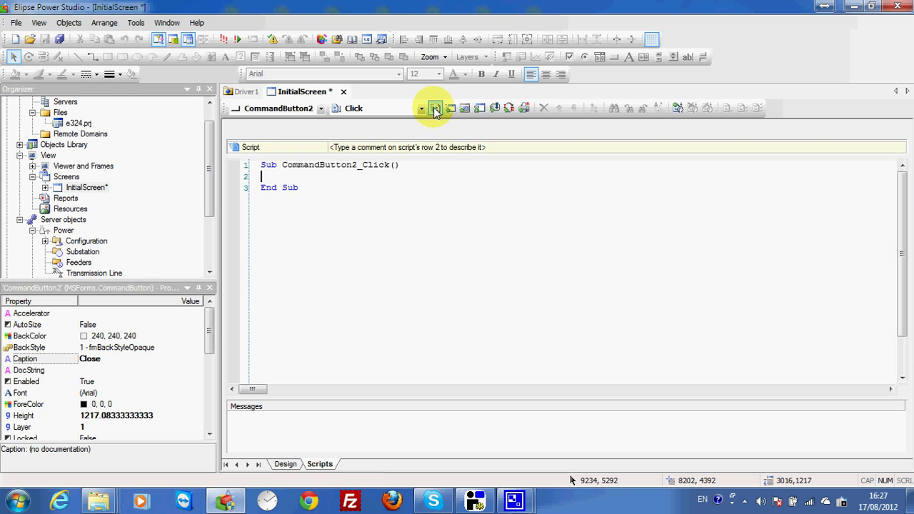
key("ctrl+v")
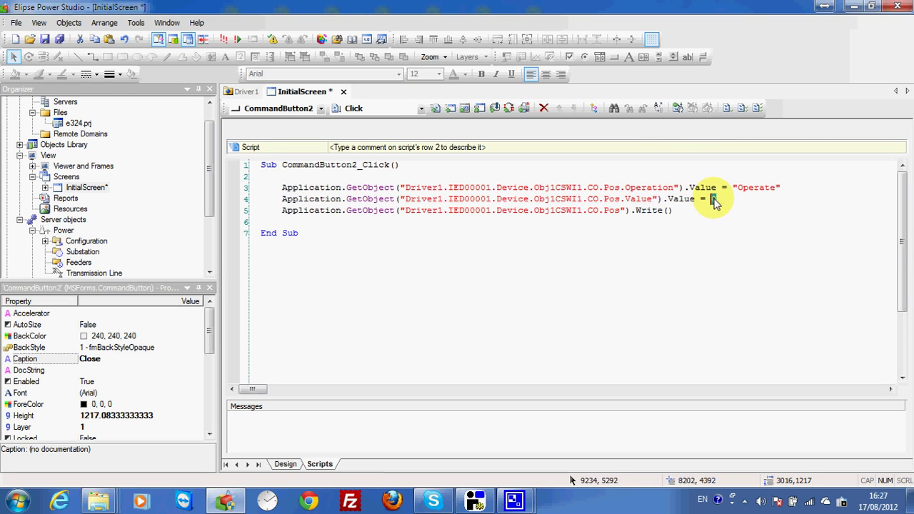
type("1")
left_click(59, 39)
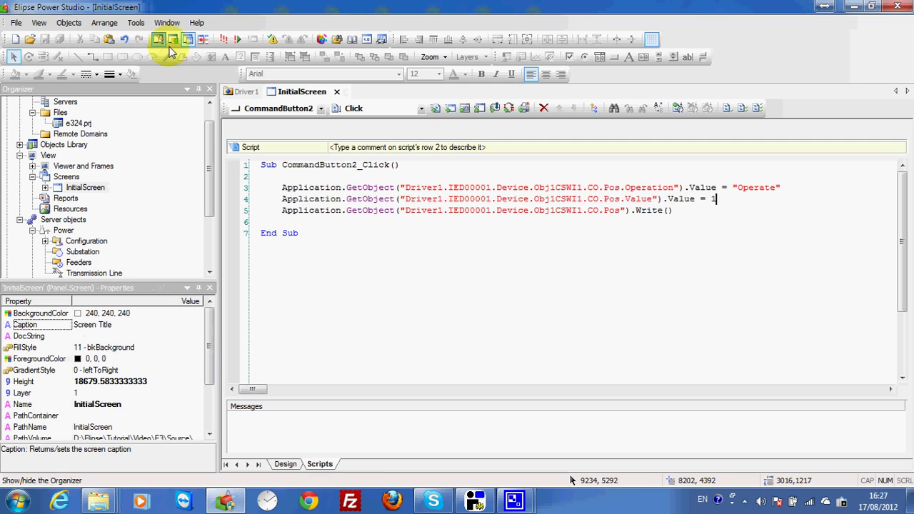
Run the application with Driver1 deactivated and test Close then Open on the breaker
left_click(222, 40)
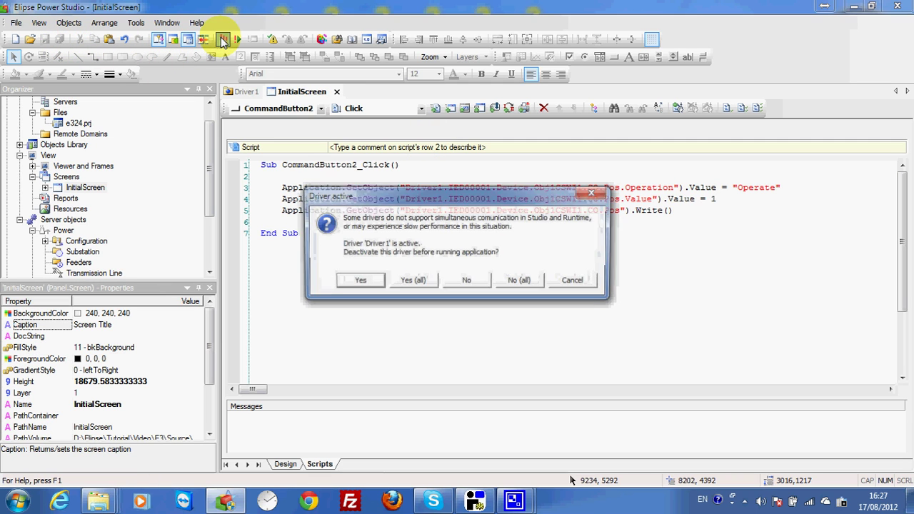
left_click(348, 285)
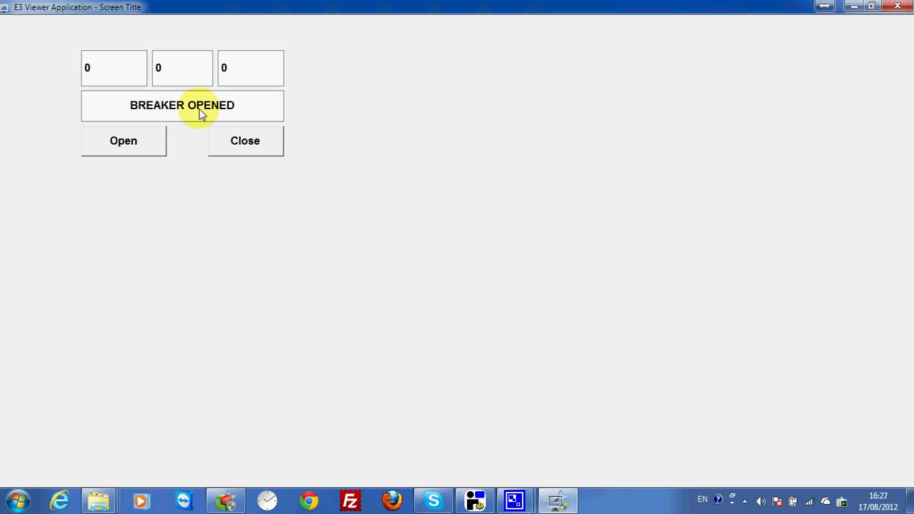
left_click(242, 143)
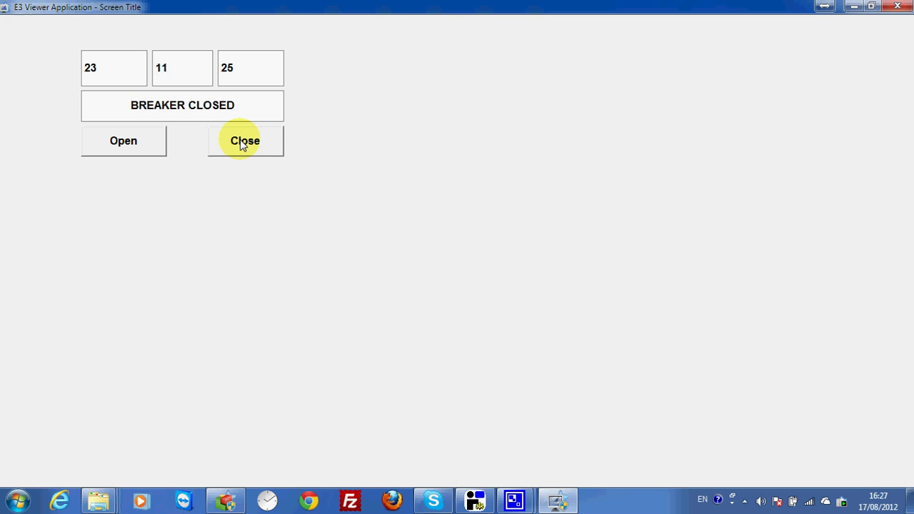
left_click(134, 143)
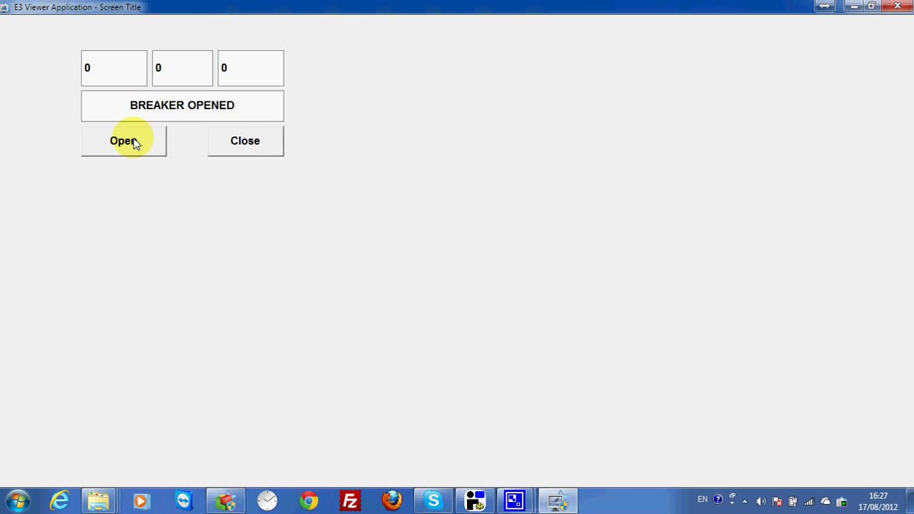
left_click(476, 498)
Close the breaker, set the simulator's phase currents to 31, 12 and 28, and restore the viewer window
left_click_drag(419, 36, 650, 42)
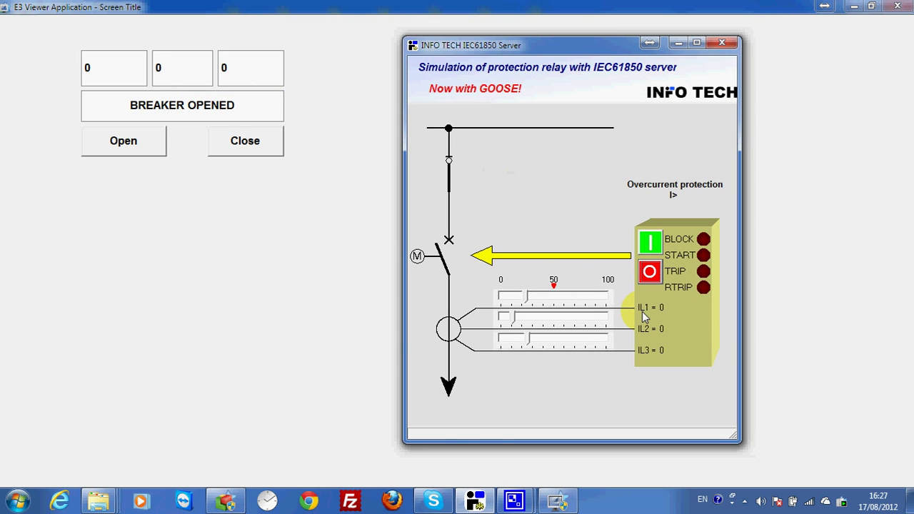
left_click(221, 148)
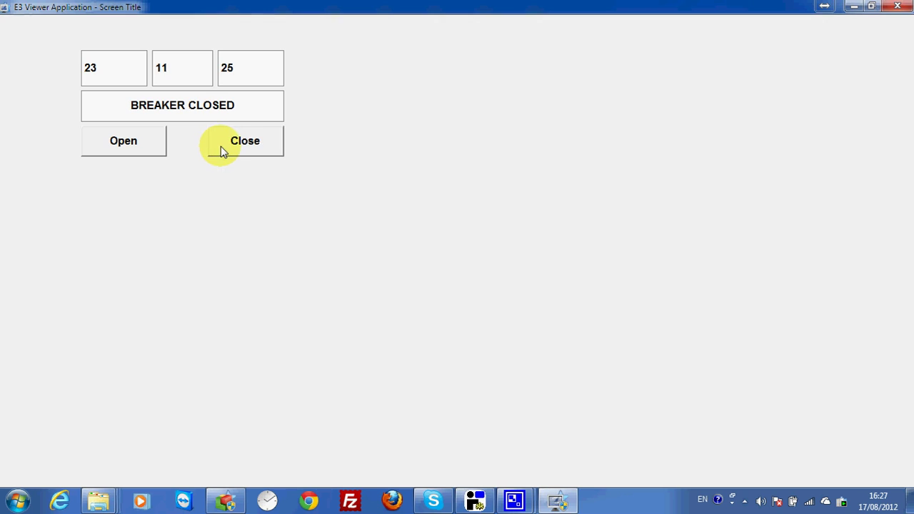
left_click(476, 499)
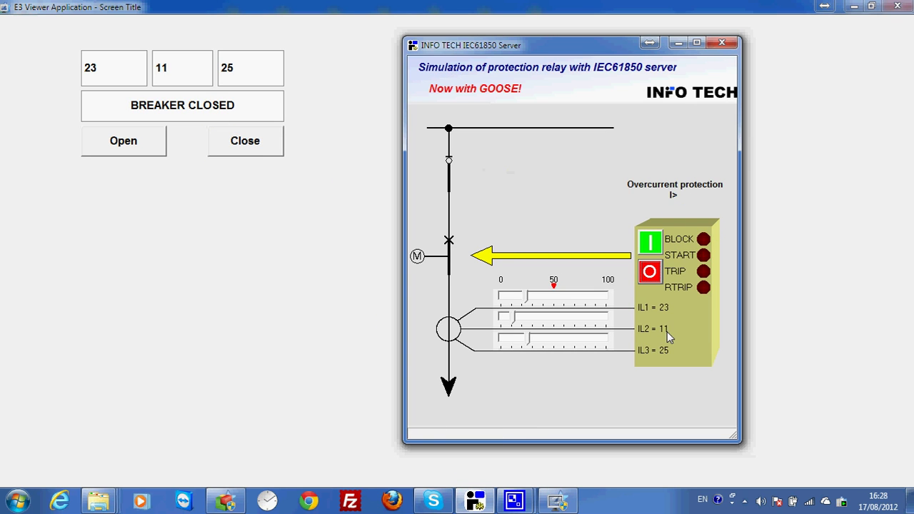
left_click_drag(508, 294, 539, 341)
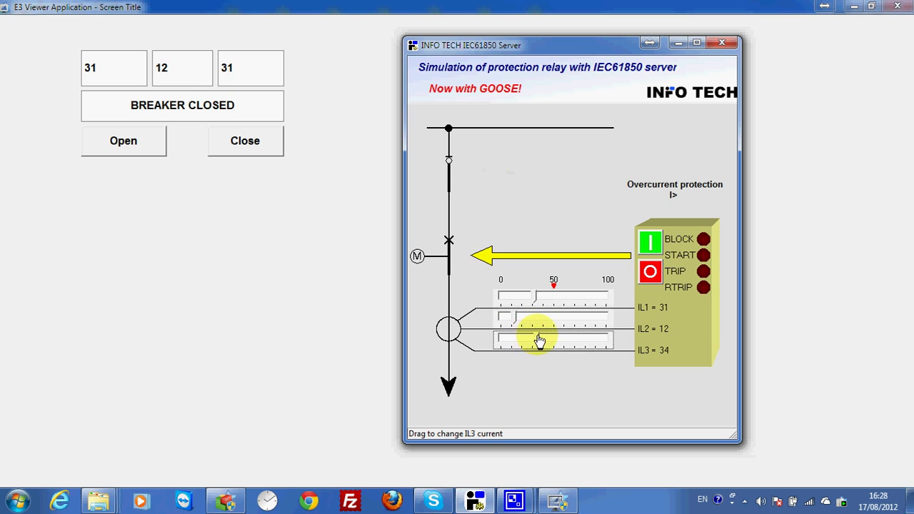
left_click(649, 272)
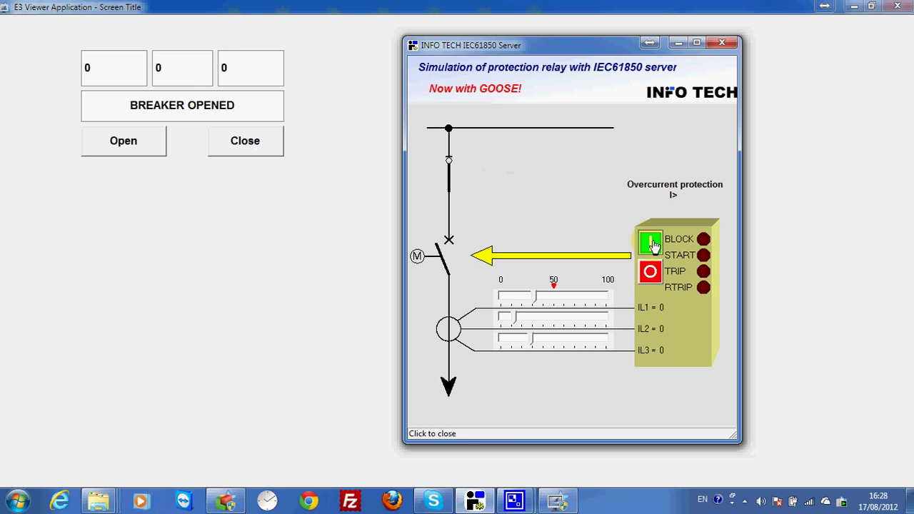
left_click(872, 6)
Arrange the E3 Viewer and relay simulator windows side by side
left_click_drag(716, 77, 583, 98)
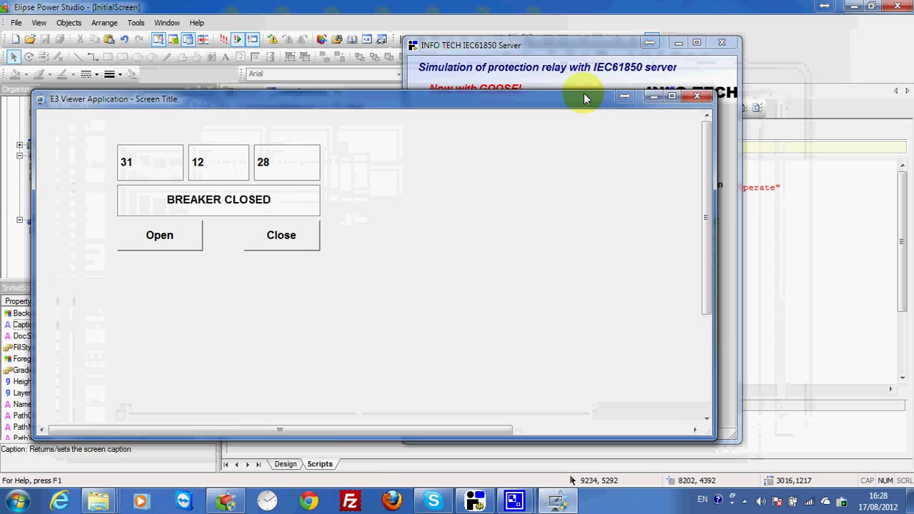
left_click_drag(577, 47, 646, 59)
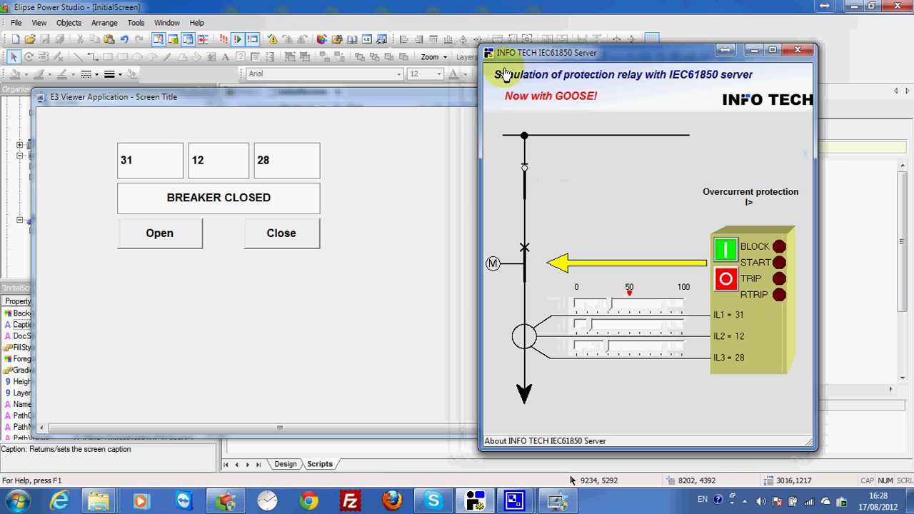
left_click(464, 98)
left_click_drag(704, 189, 442, 188)
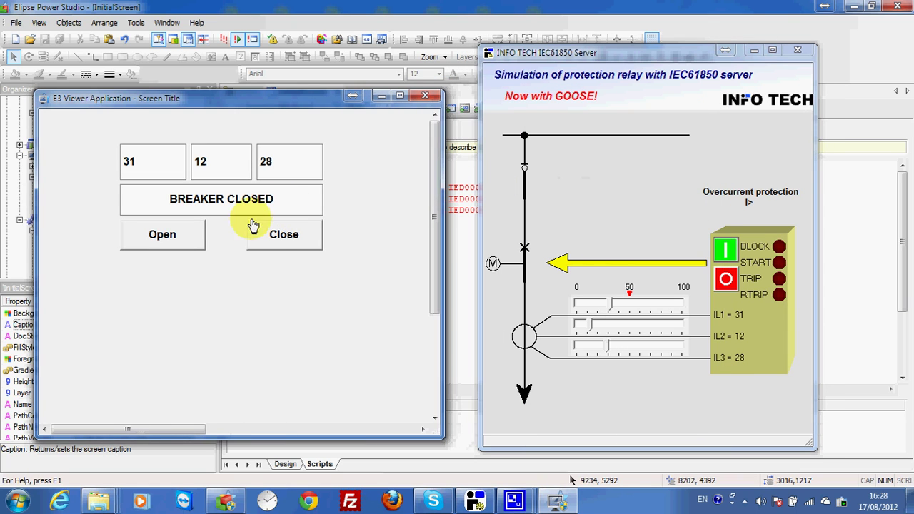
Test Open and Close on the breaker, then close the viewer and relay simulator
left_click(176, 241)
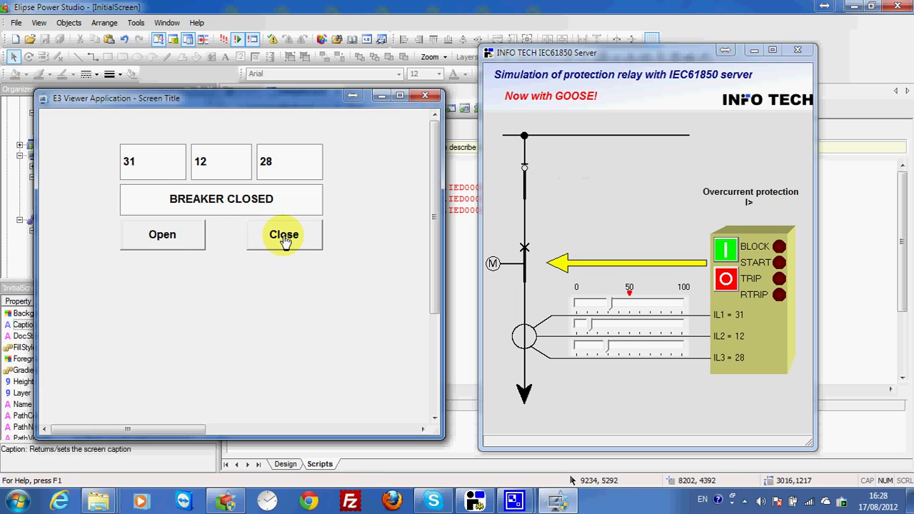
left_click(196, 238)
left_click(283, 237)
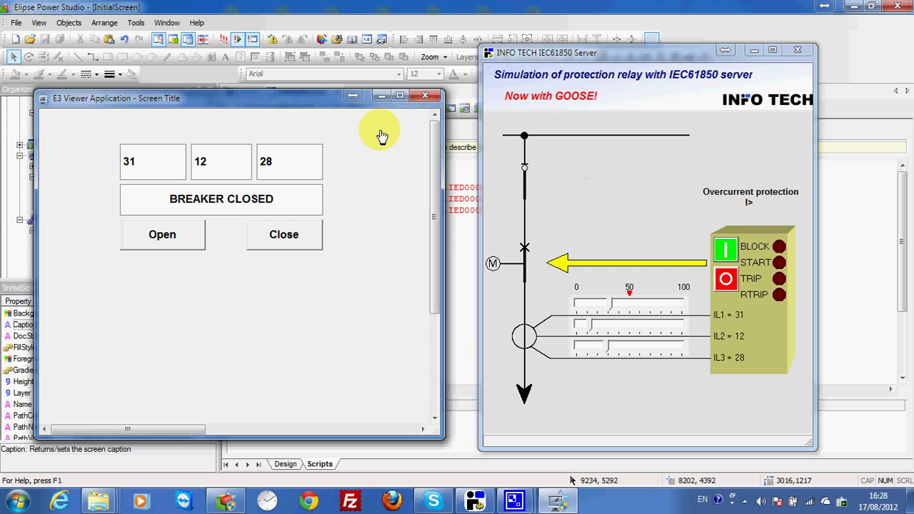
left_click(425, 96)
left_click(800, 50)
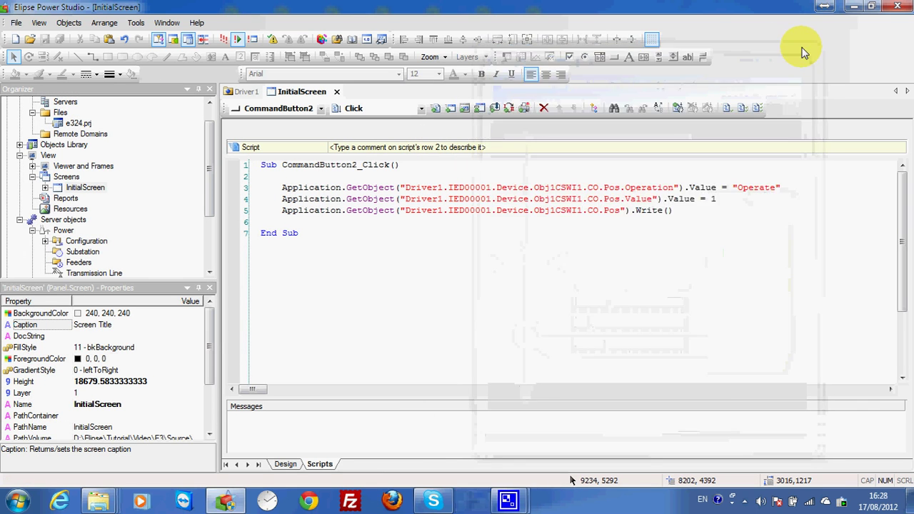